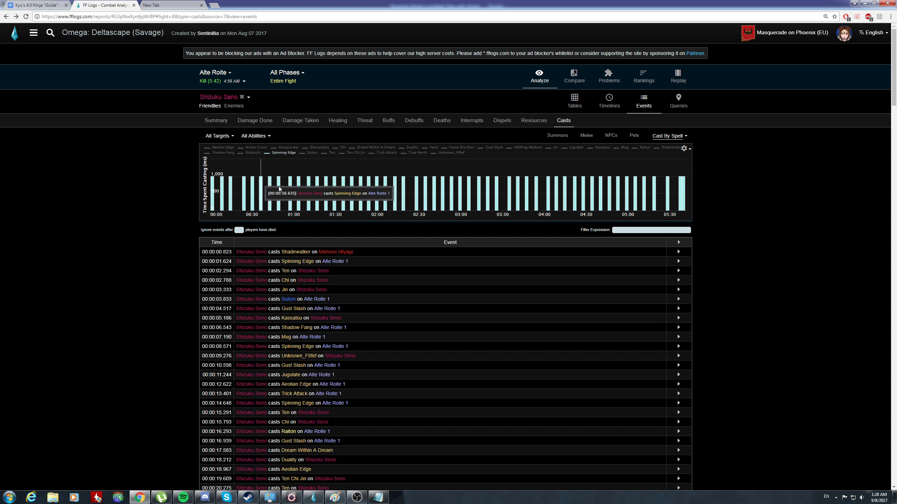
Go to FF Logs and open the Alte Roite kill rankings from the zone menu
left_click(145, 17)
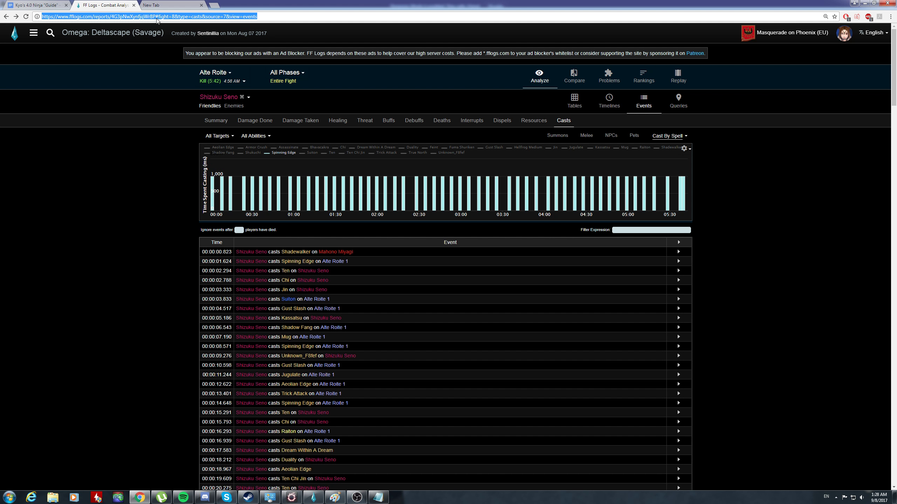
type("fflogs")
left_click(144, 133)
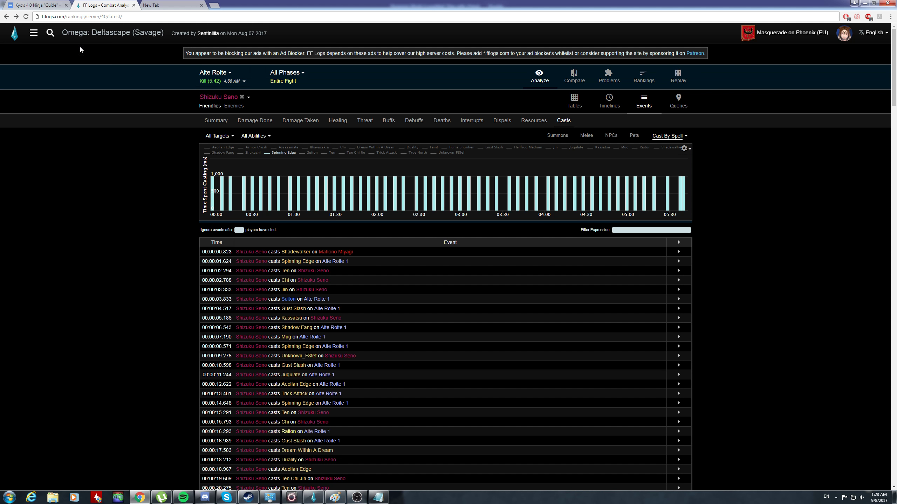
left_click(34, 33)
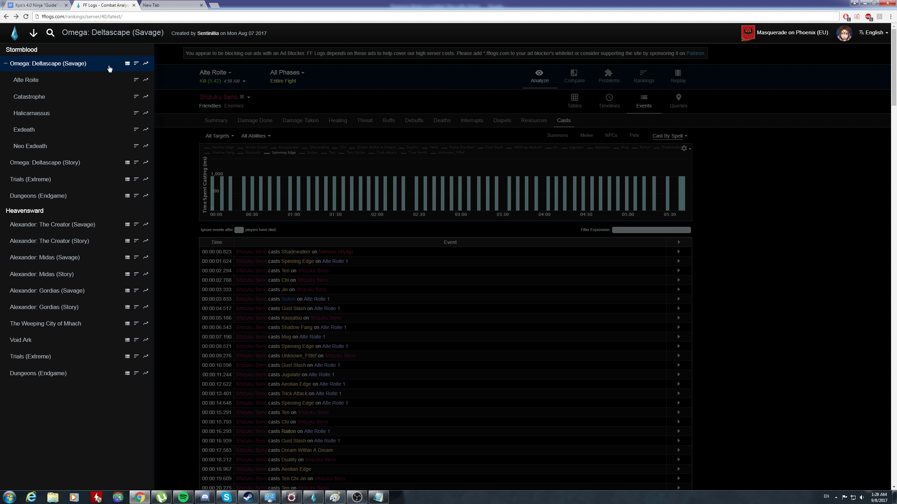
left_click(137, 79)
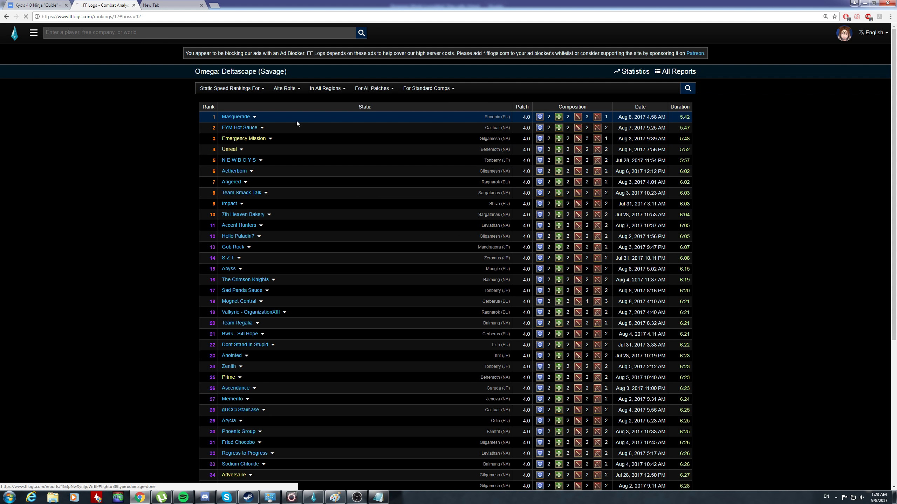
Open the rank 1 static's kill report and show the ninja's damage by ability
left_click(297, 121)
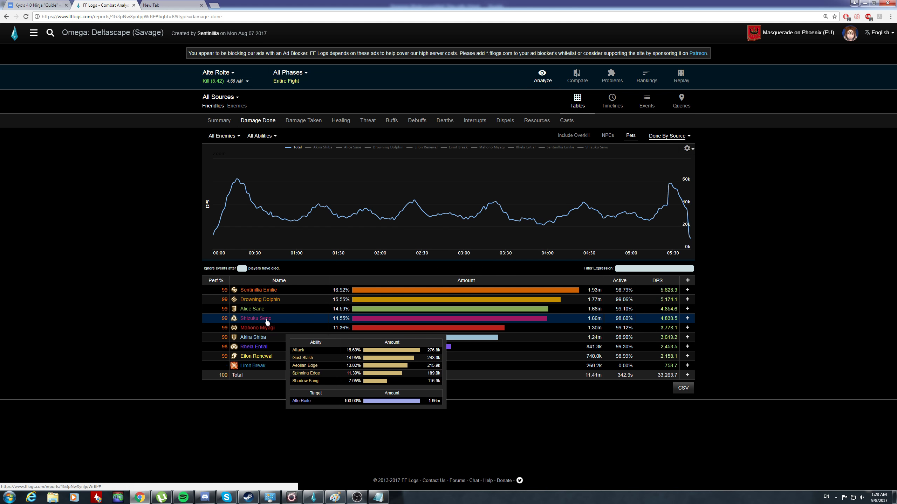
left_click(269, 319)
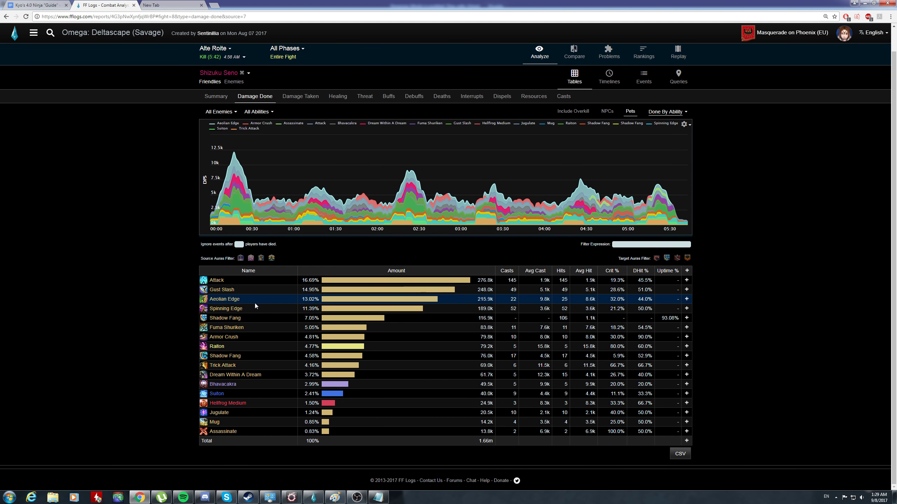
scroll(501, 169, "down", 1)
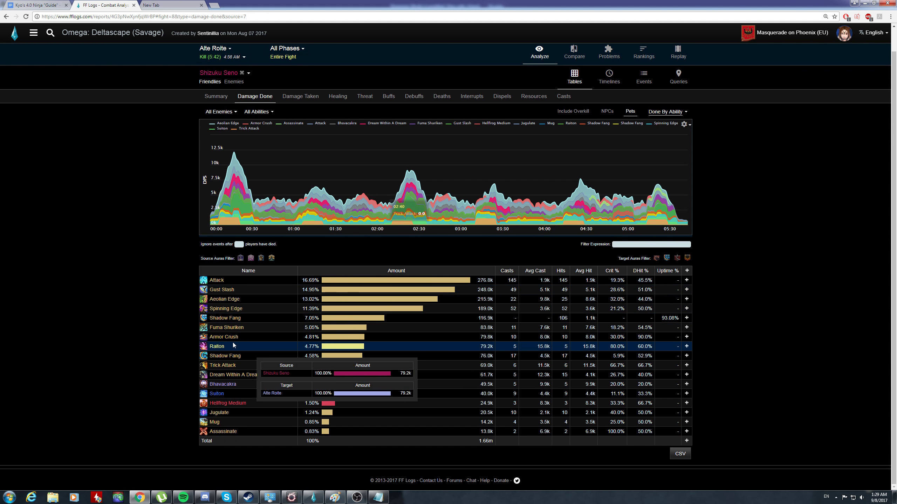
scroll(548, 129, "up", 1)
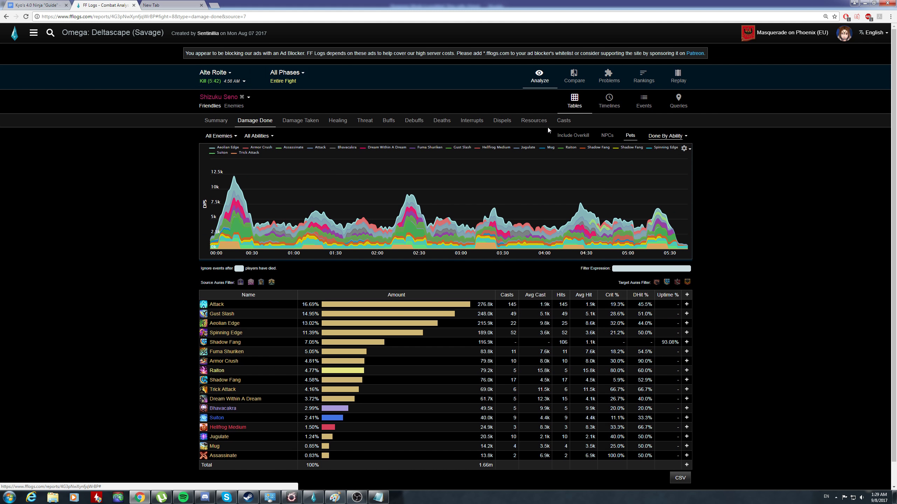
Filter the ninja's casts to Trick Attack and note 6 tas in Notepad
left_click(566, 122)
scroll(324, 217, "down", 2)
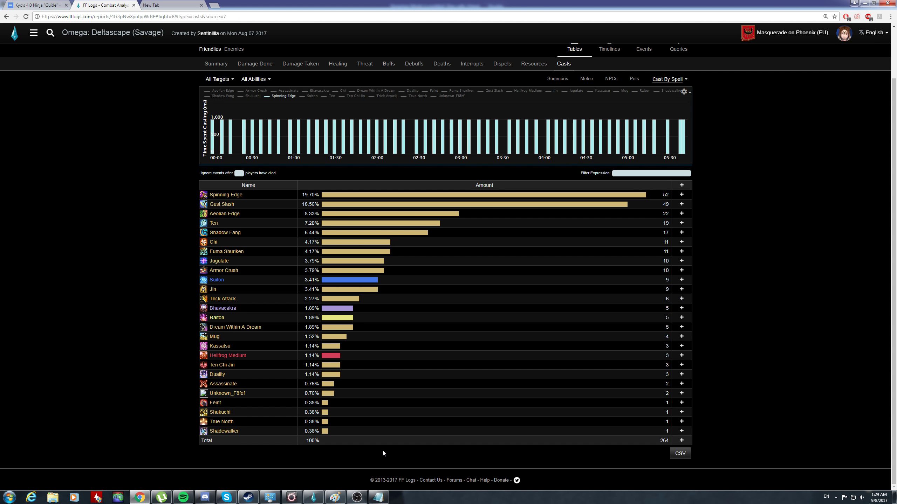
mouse_move(269, 297)
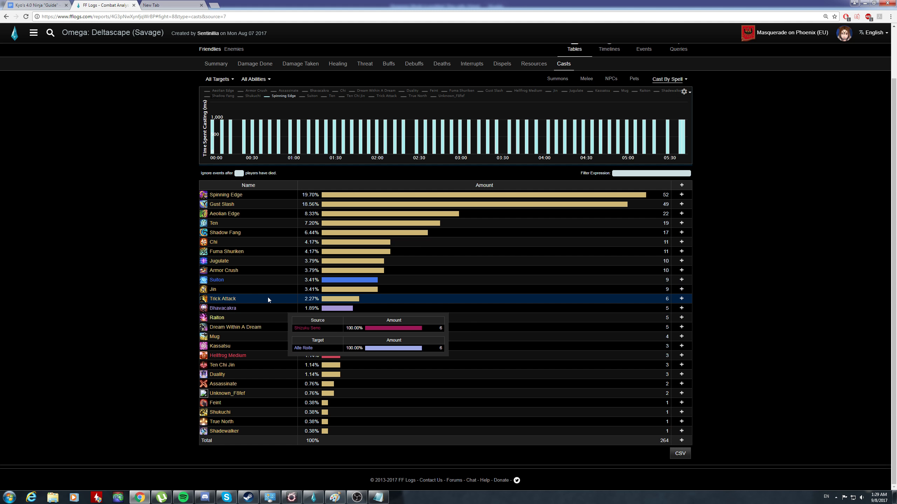
left_click(241, 299)
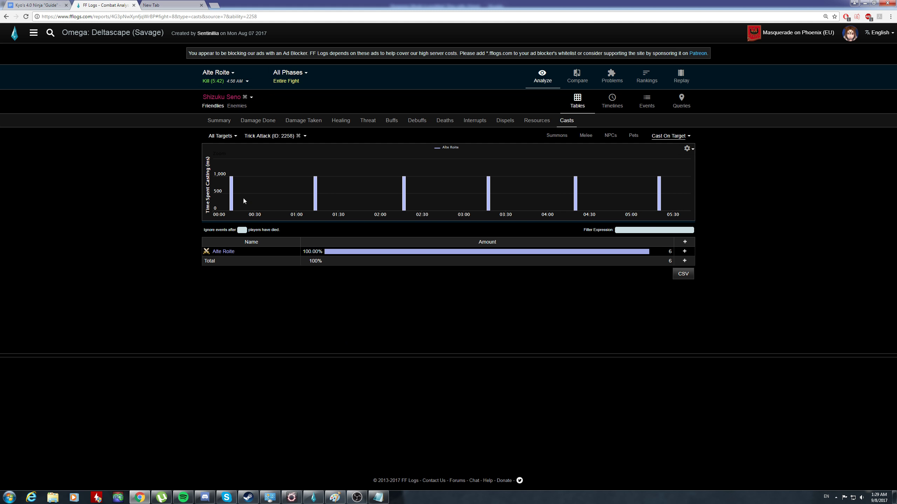
left_click(378, 497)
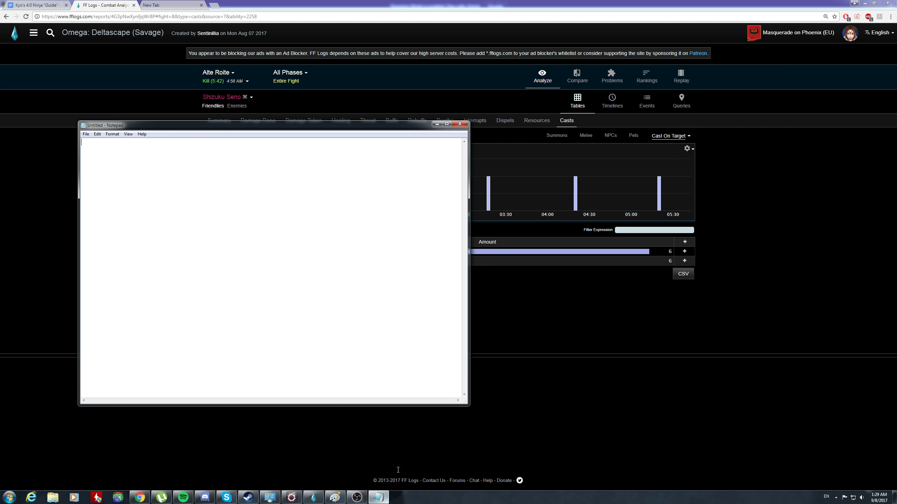
left_click_drag(415, 125, 699, 187)
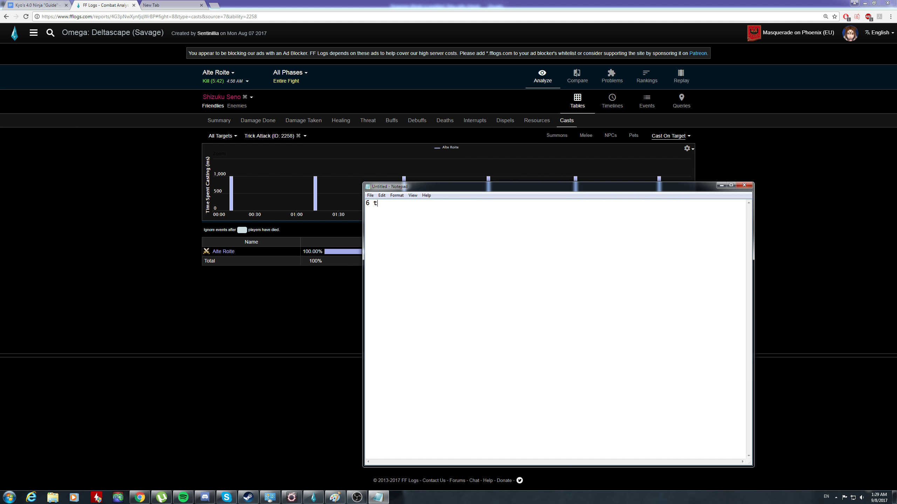
Check the Duality casts and record 3 duality in the notes
left_click(294, 325)
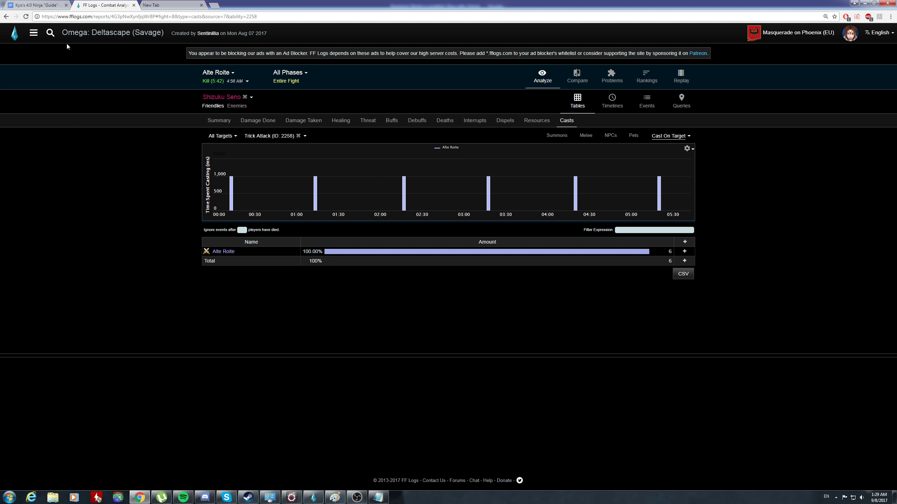
left_click(6, 16)
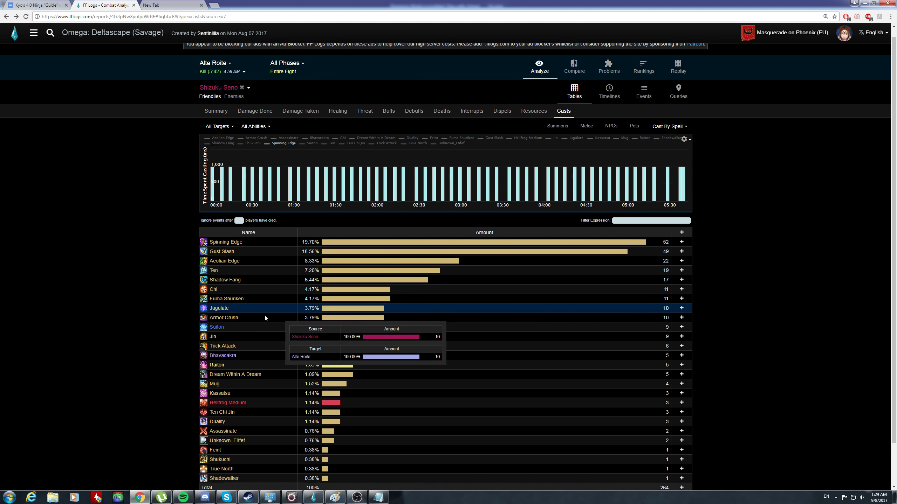
scroll(264, 335, "down", 1)
left_click(219, 396)
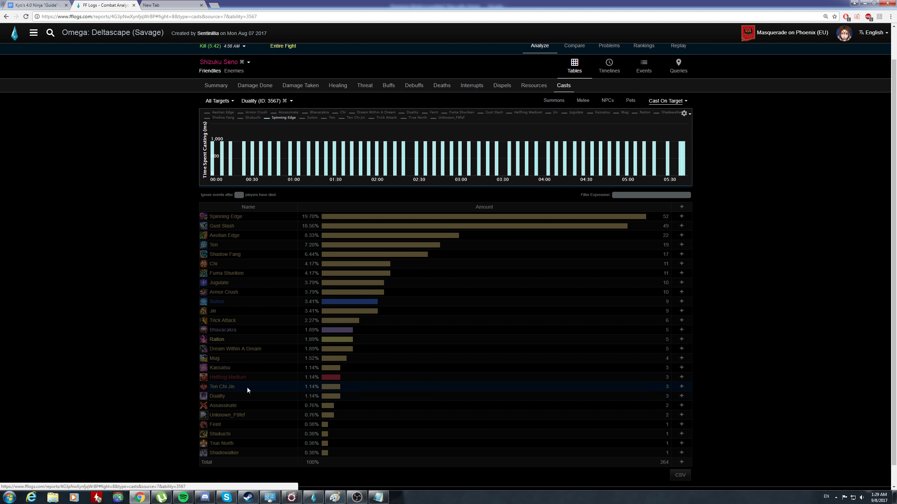
key("alt+Tab")
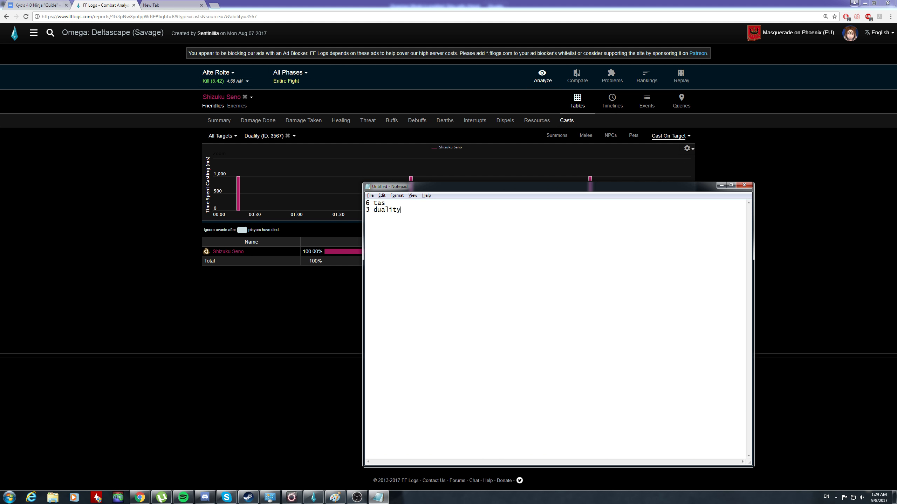
key("alt+Tab")
Check the Mug casts, recheck Duality, and start a new notes line for mugs
left_click(6, 16)
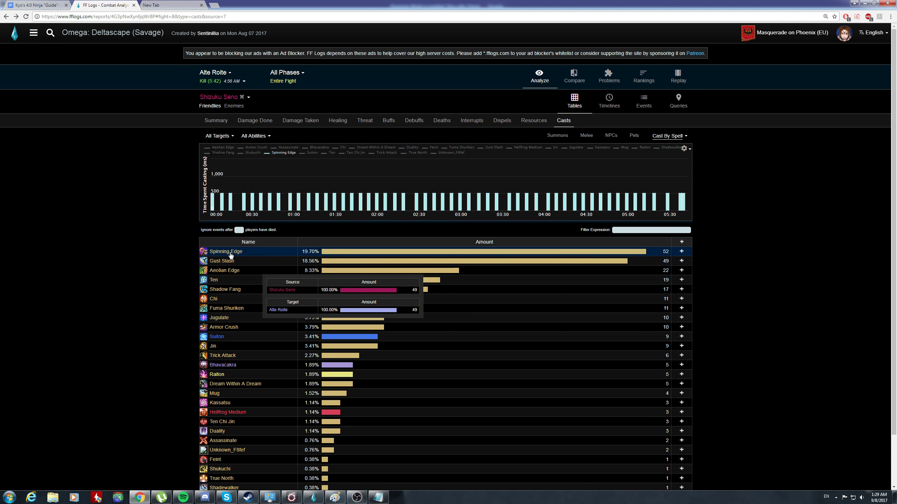
scroll(228, 283, "down", 1)
left_click(217, 361)
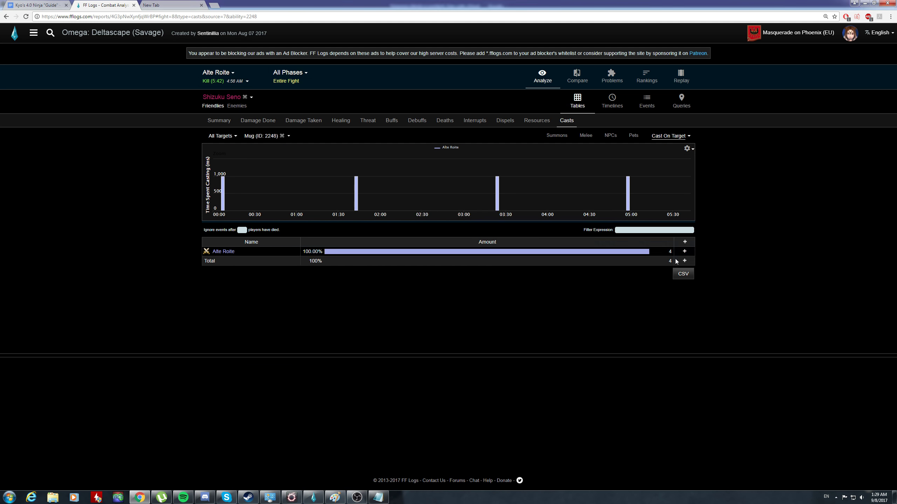
key("alt+Tab")
key("alt+Tab")
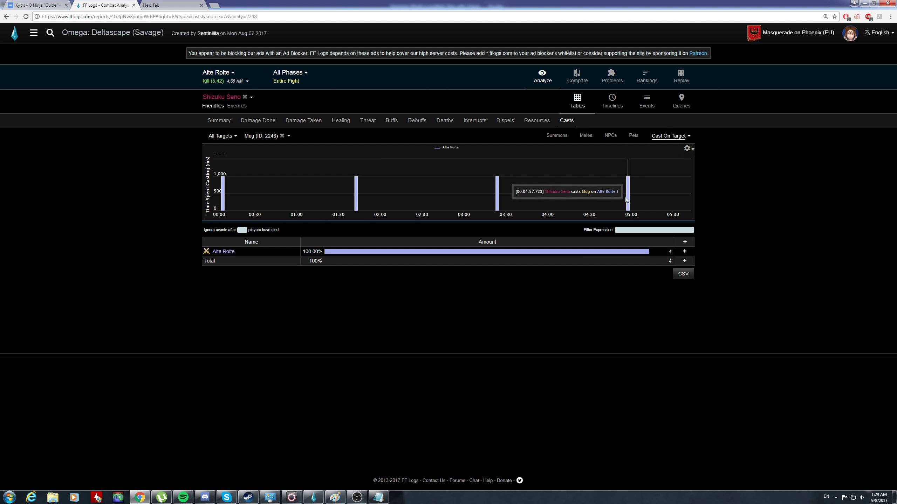
left_click(6, 16)
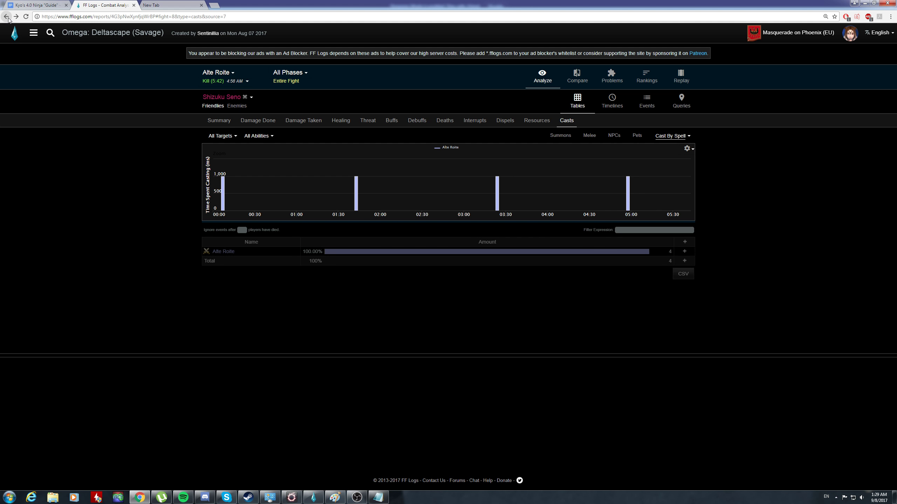
left_click(6, 16)
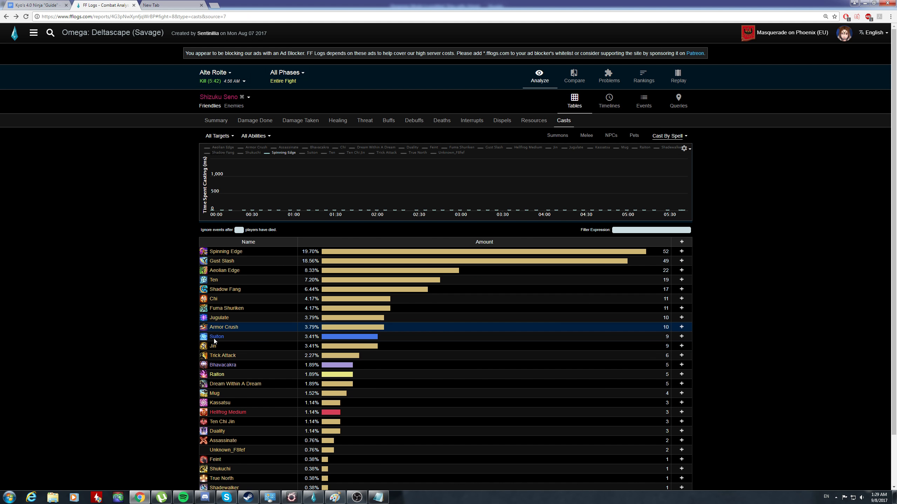
scroll(241, 384, "down", 1)
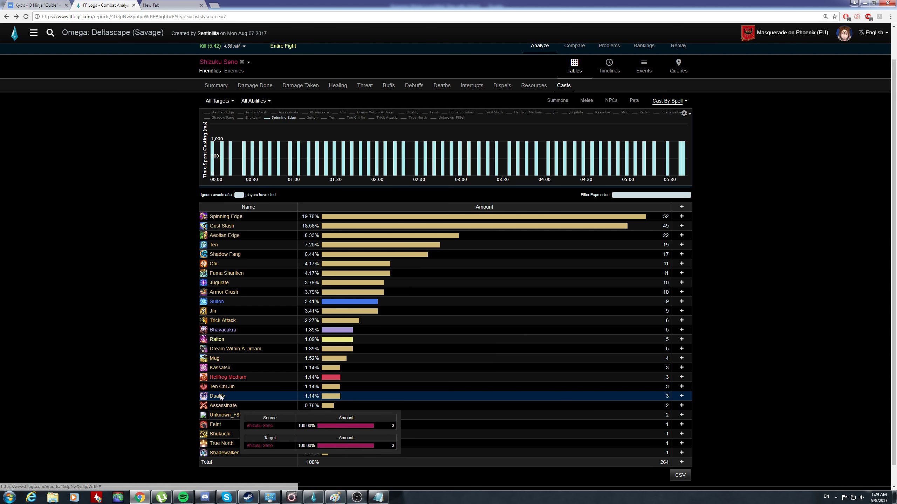
left_click(220, 396)
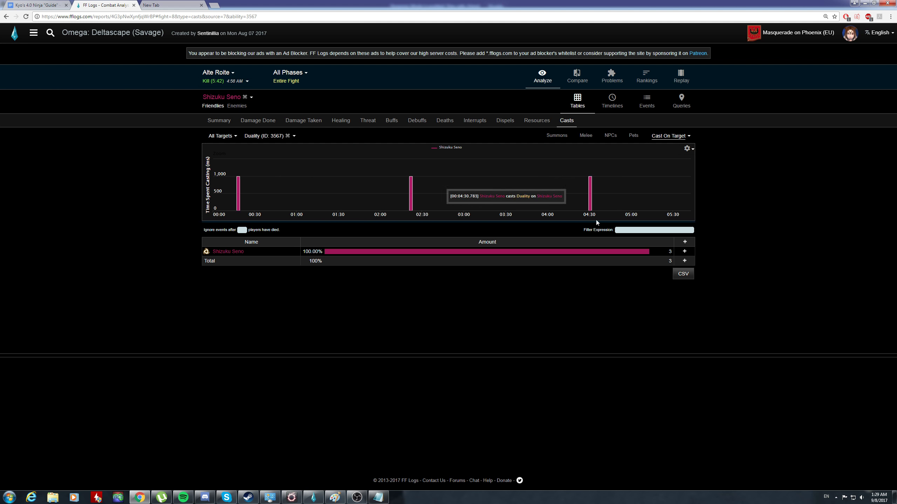
key("alt+Tab")
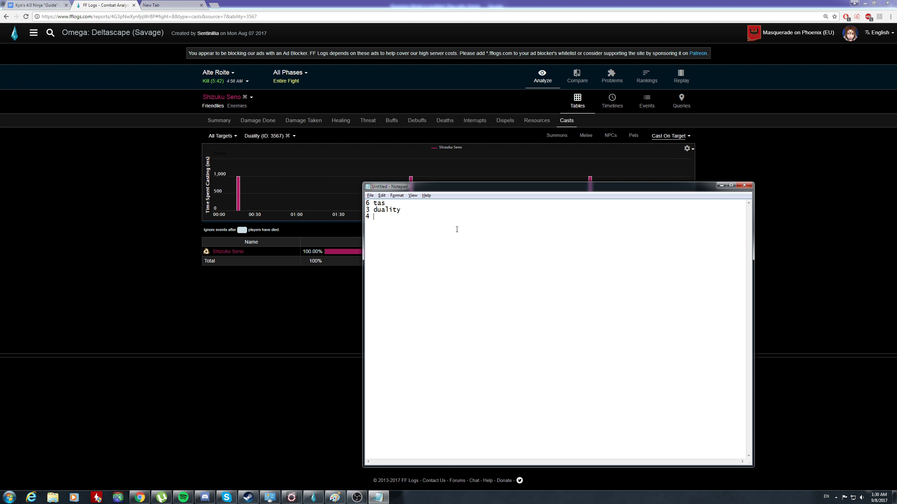
key("Return")
Add '4 mugs' to the notes and close the stray µTorrent and empty browser tabs
type("4 mugs")
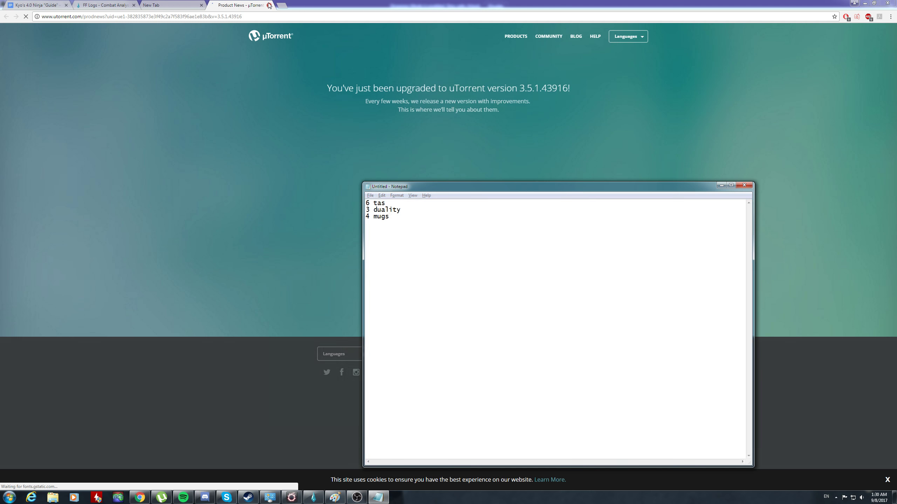
left_click(286, 4)
left_click(269, 5)
left_click(200, 5)
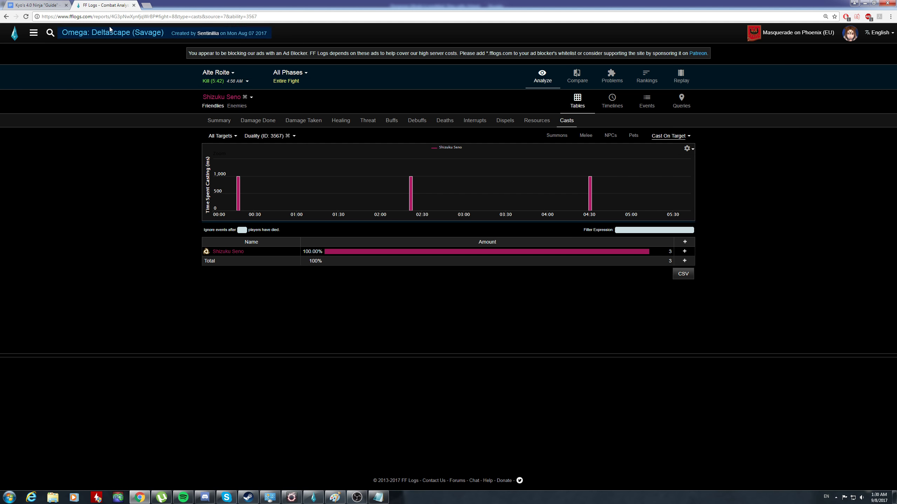
left_click(5, 17)
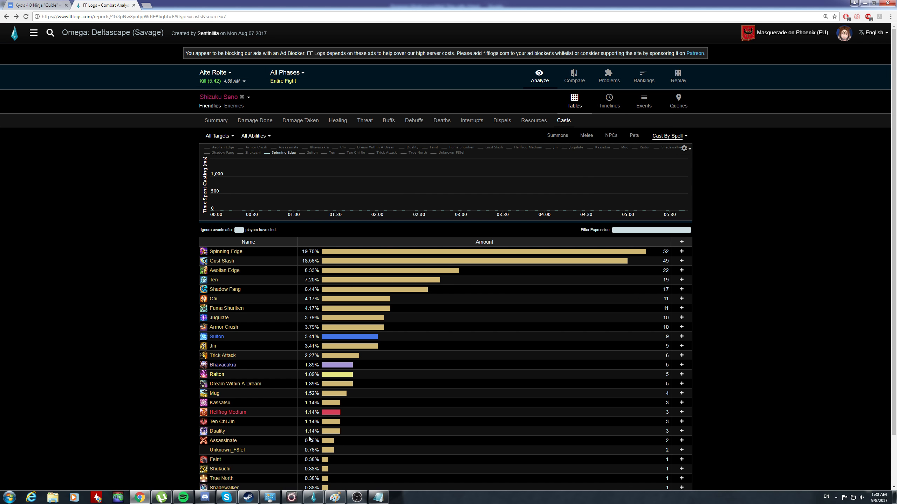
Confirm OBS is still recording, then bring the count notes over the casts table
left_click(357, 498)
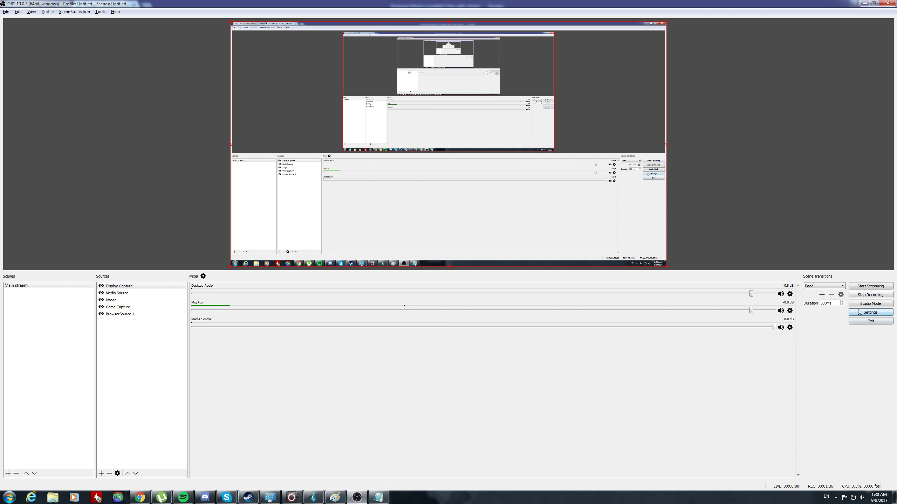
key("alt+Tab")
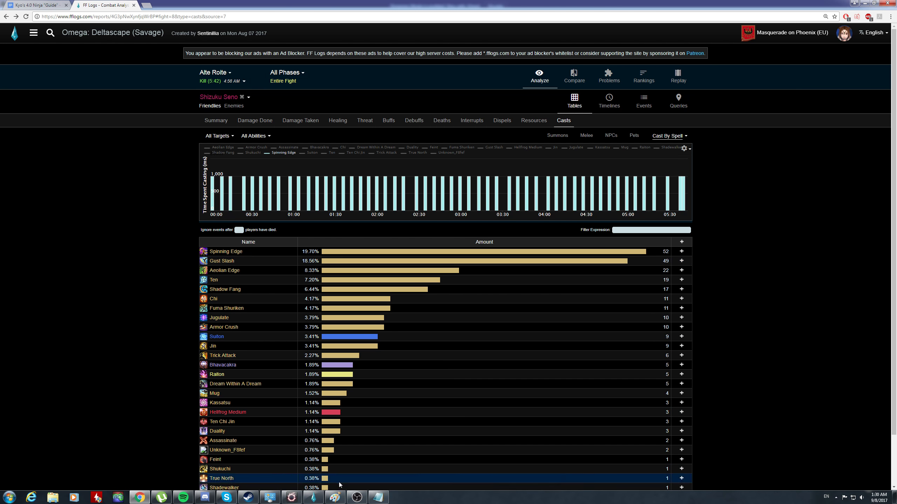
left_click(377, 497)
left_click(70, 322)
key("alt+Tab")
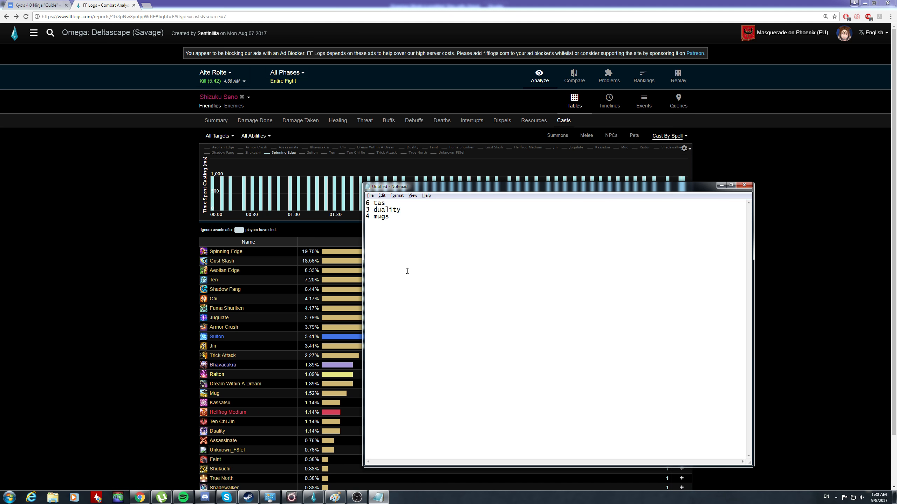
left_click(88, 248)
Look up the Bhavacakra casts and add 5 bhavas to the notes
scroll(298, 367, "down", 2)
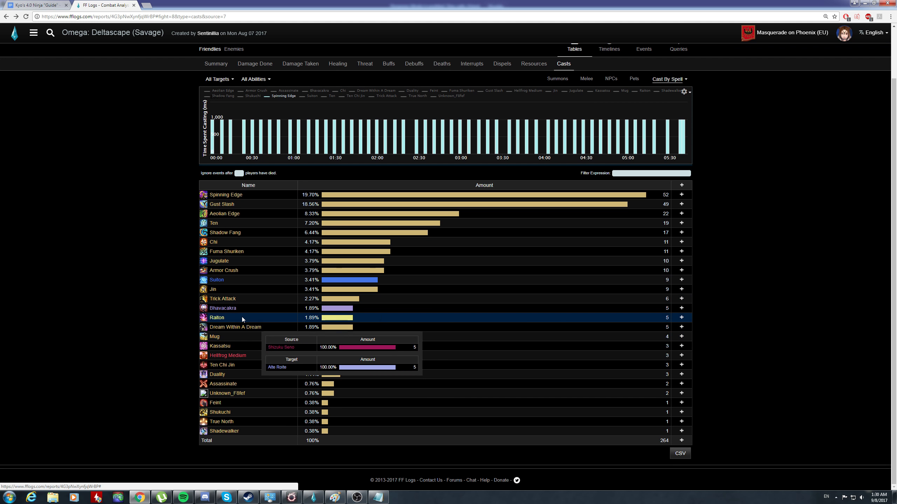
left_click(229, 310)
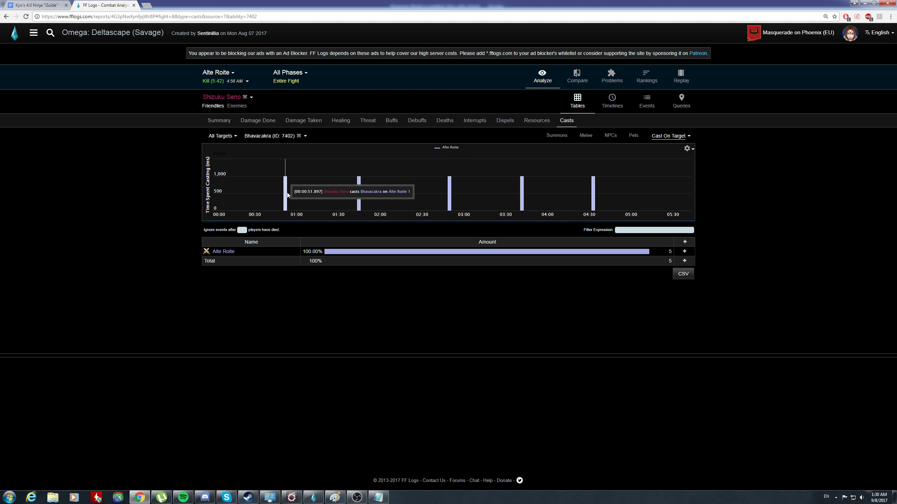
key("alt+Tab")
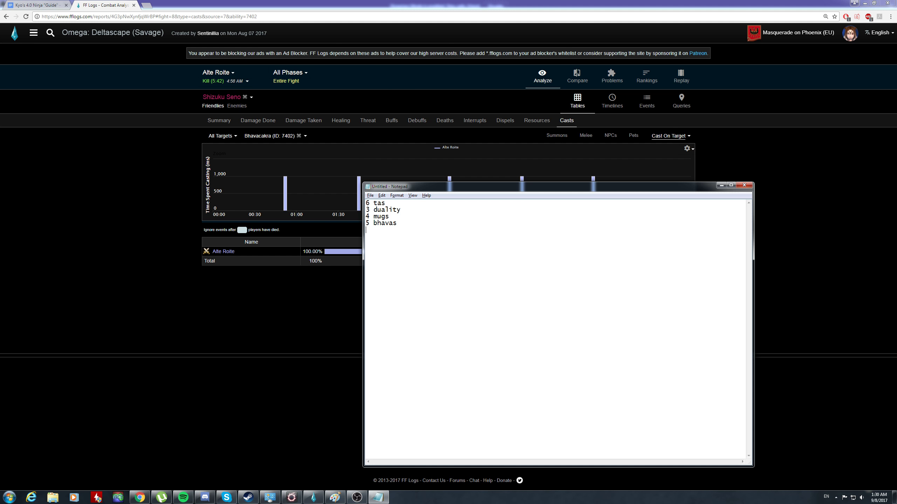
key("alt+Tab")
key("Return")
key("Return")
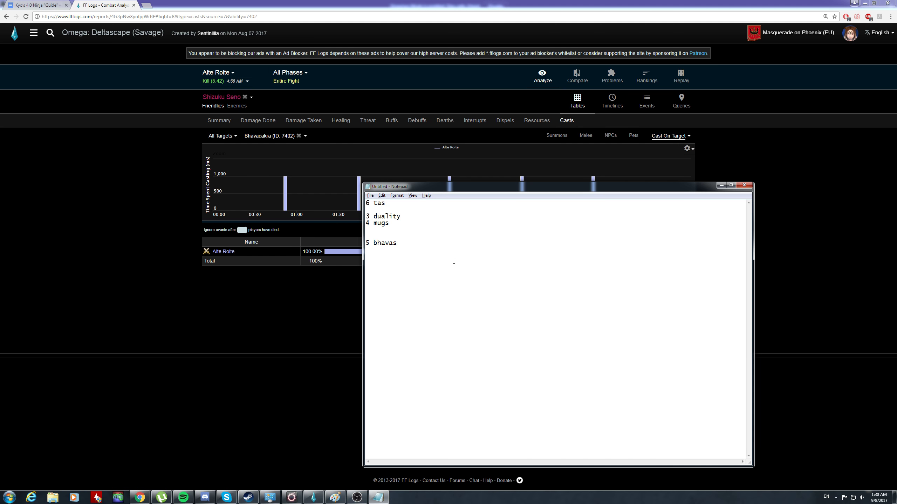
key("alt+Tab")
Look up the Ten Chi Jin casts and note 3 tcjs
left_click(6, 16)
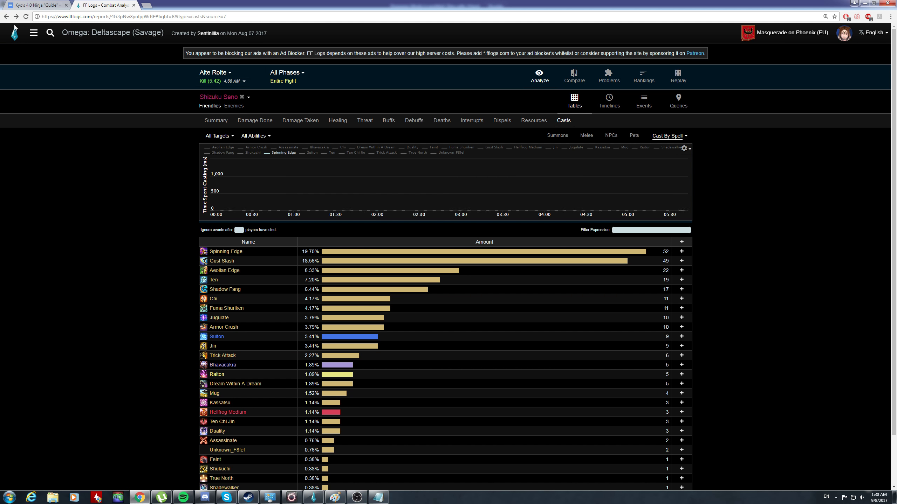
scroll(267, 349, "down", 2)
left_click(231, 365)
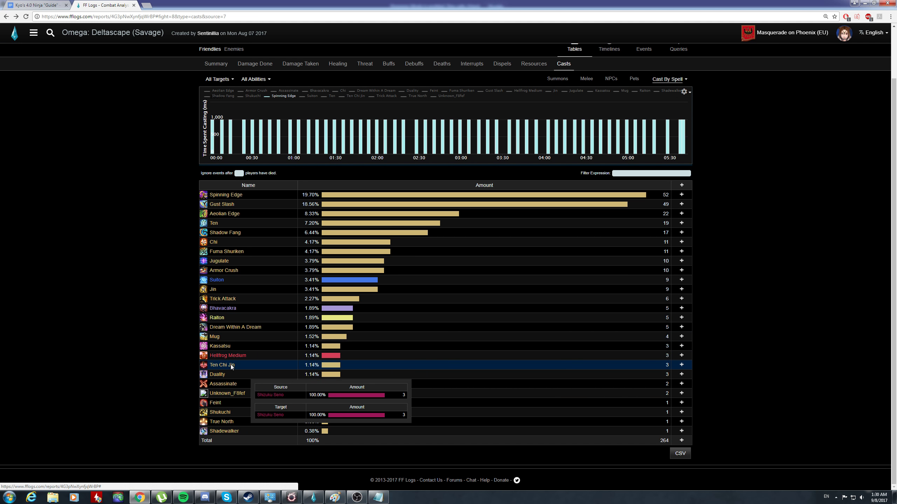
key("alt+Tab")
key("alt+Tab")
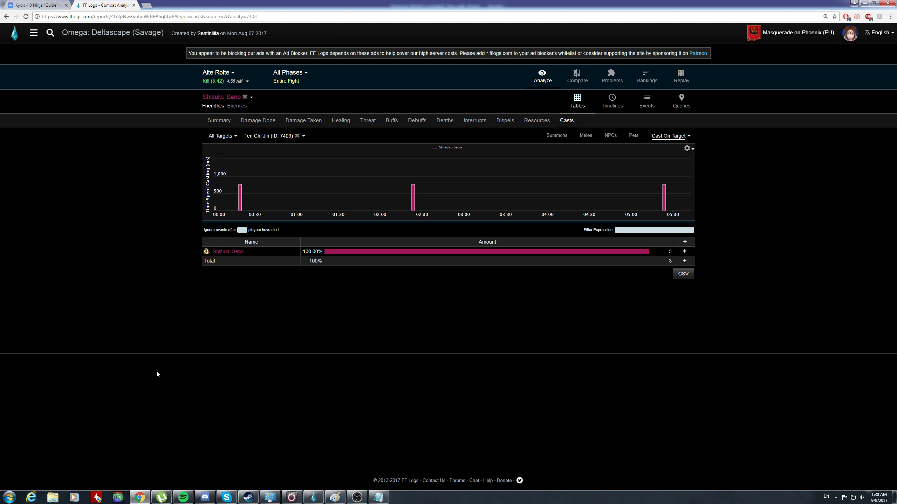
left_click(378, 498)
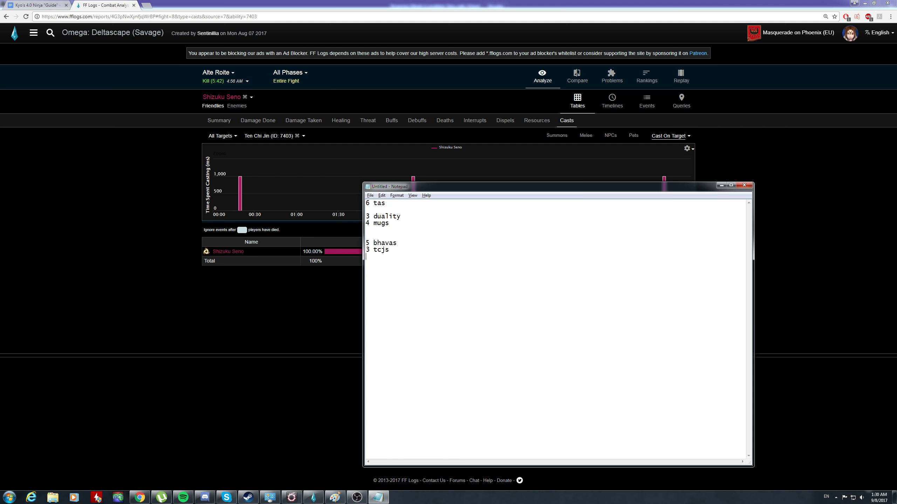
Look up the Hellfrog Medium casts and note 3 hellfrogs
left_click(4, 17)
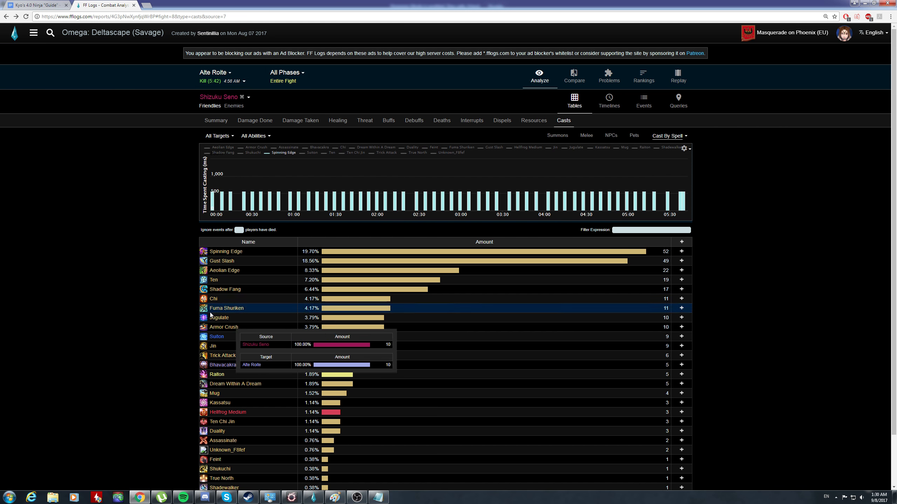
scroll(212, 339, "down", 2)
left_click(226, 358)
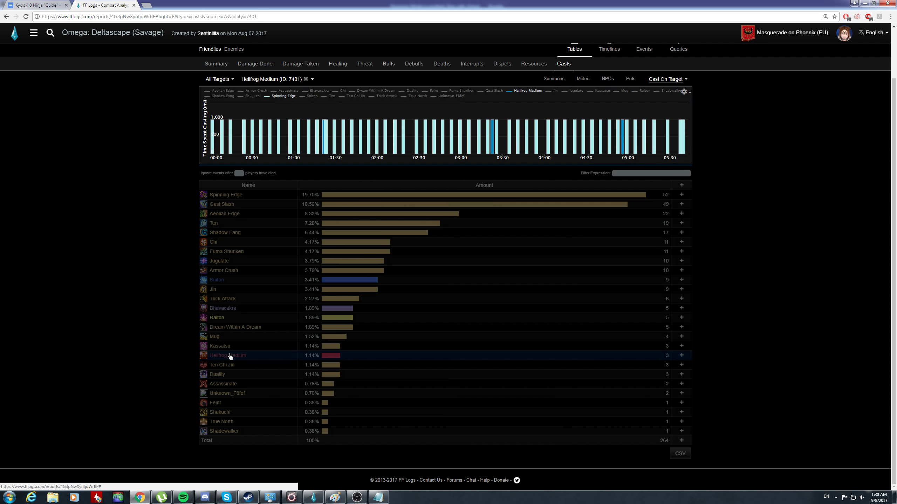
key("alt+Tab")
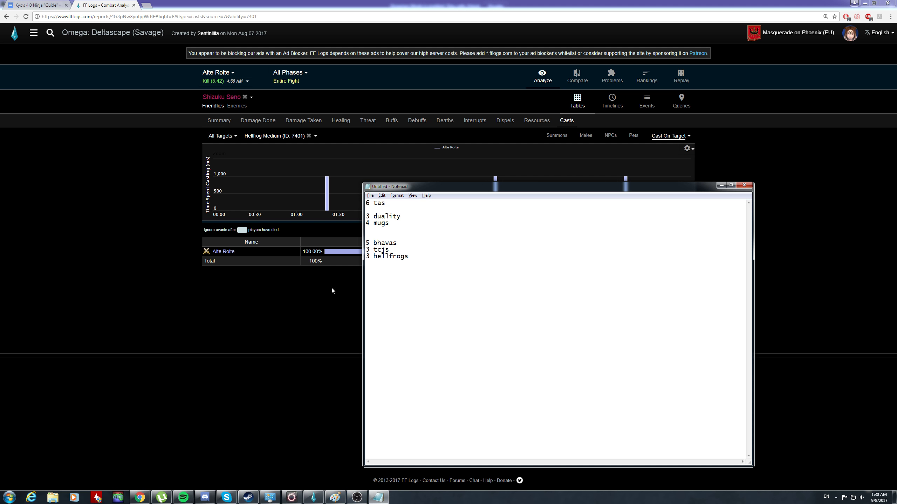
key("alt+Tab")
key("alt+Tab")
Add '11 ninkis' and move it above the bhava count, separated by a blank line
key("Return")
type("11 m")
left_click(423, 292)
left_click_drag(402, 268, 369, 265)
type("11 ninkis")
key("BackSpace")
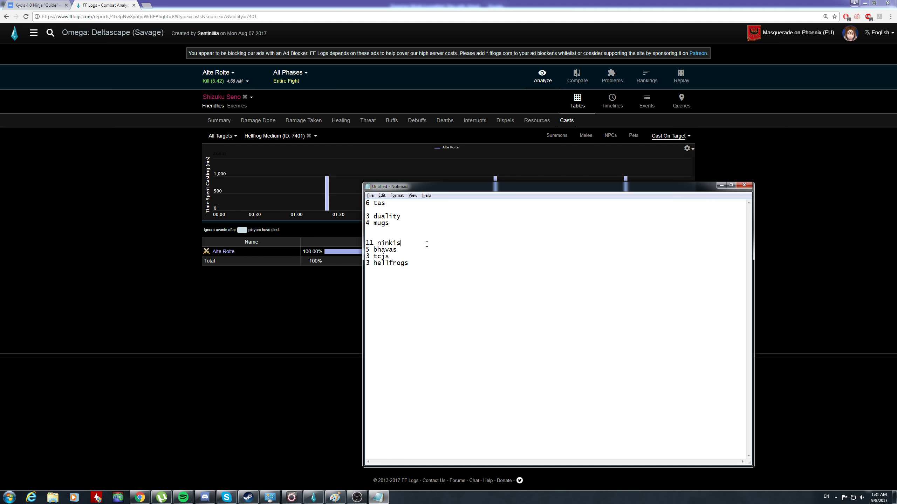
key("Return")
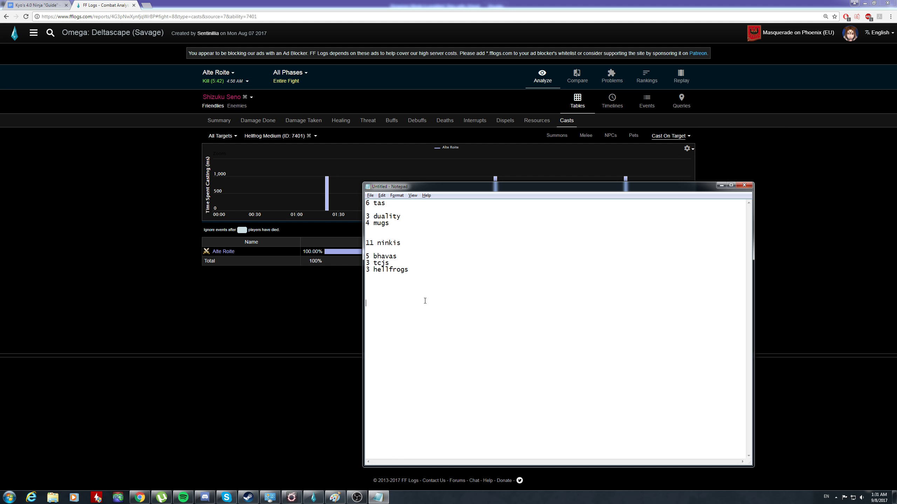
Return to the full Casts table and switch it to the Events view of every cast
left_click(701, 97)
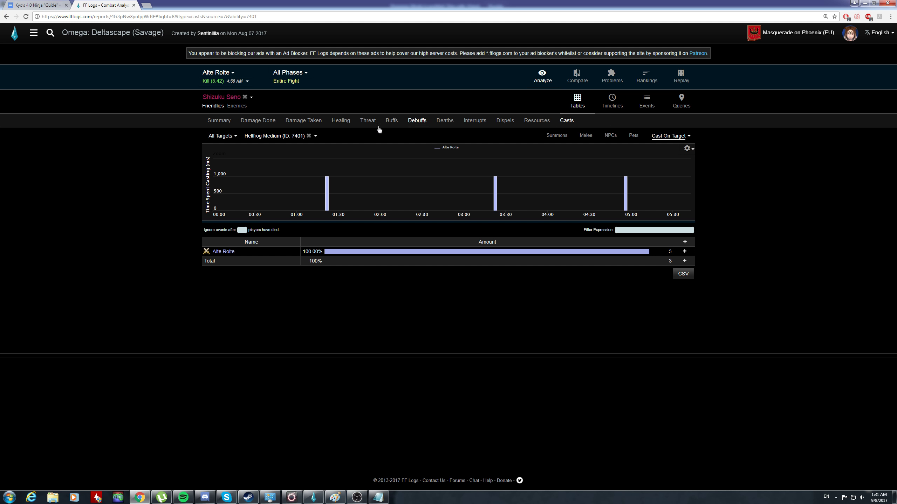
left_click(11, 17)
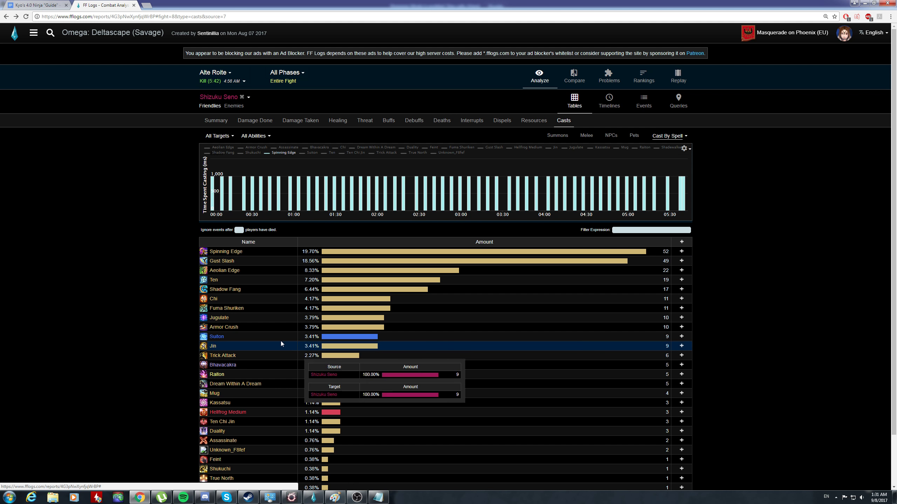
scroll(256, 353, "down", 2)
scroll(353, 282, "up", 2)
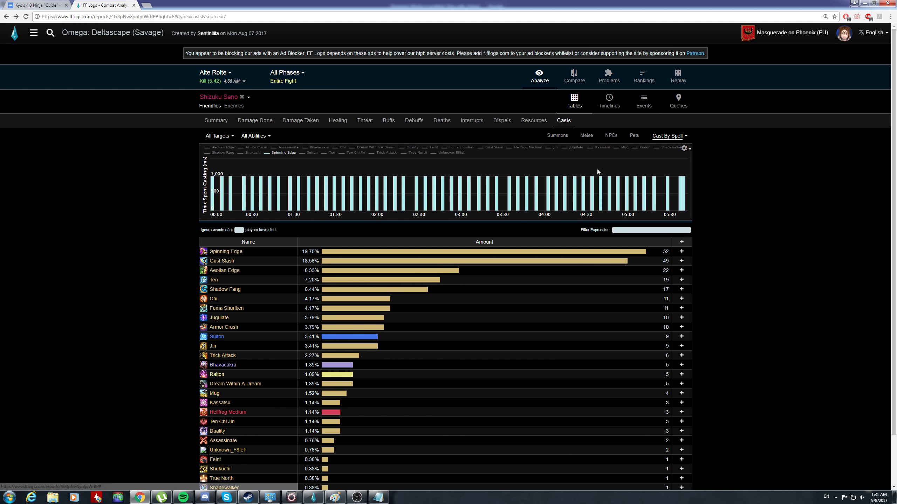
left_click(644, 103)
scroll(416, 270, "down", 4)
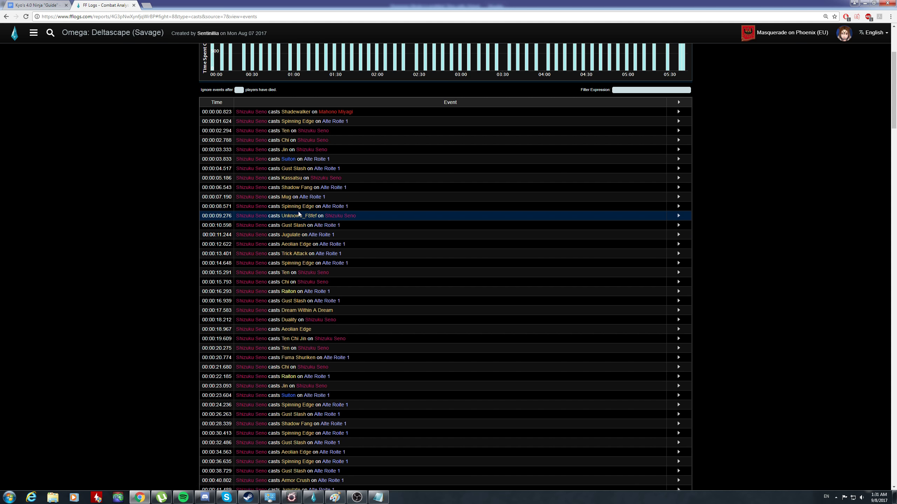
scroll(299, 211, "up", 3)
left_click(261, 86)
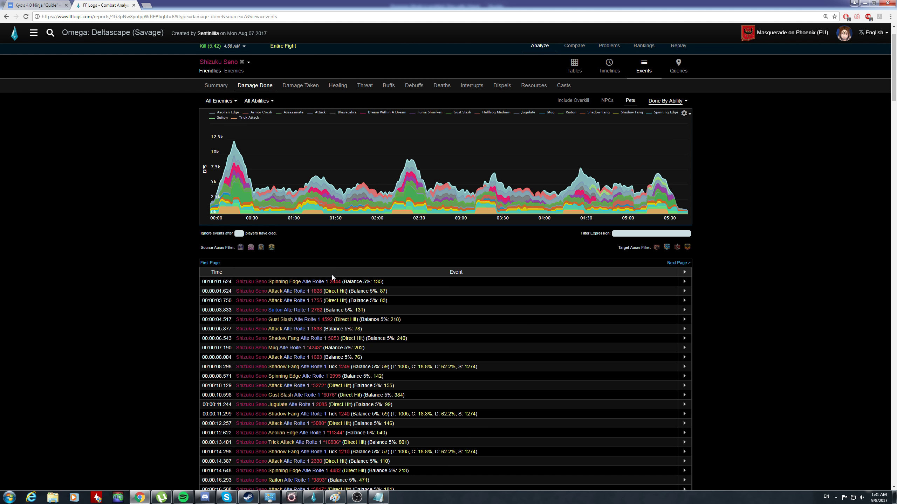
left_click(6, 16)
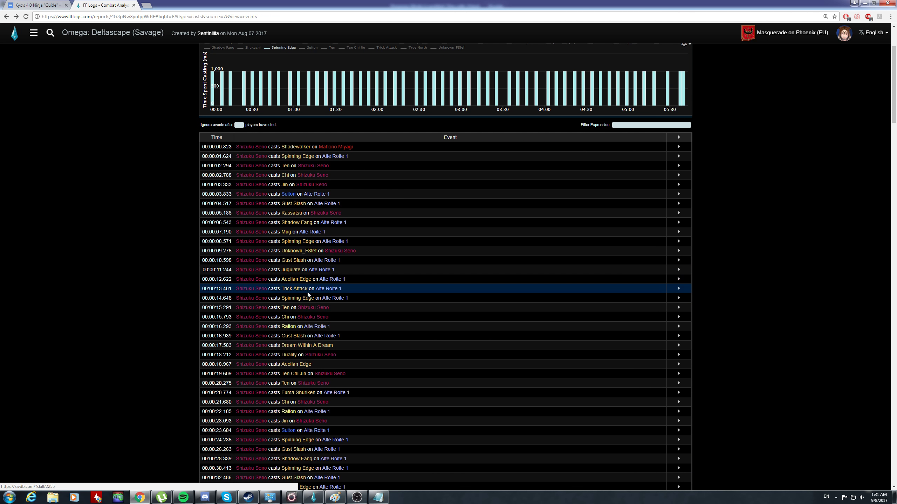
Read the cast events and write 'tcj - ta, bhava, frog - ta, bhava, tcj - ta, bhava, frog' in the notes
scroll(382, 225, "up", 1)
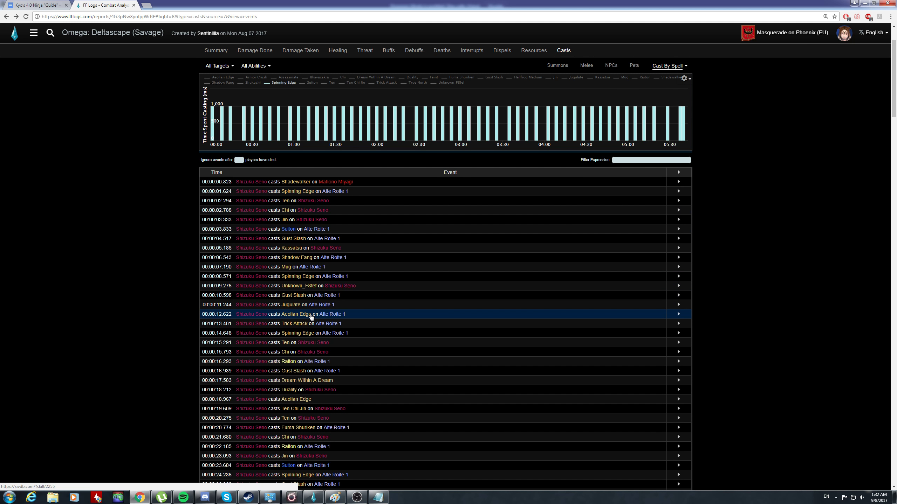
scroll(308, 346, "down", 2)
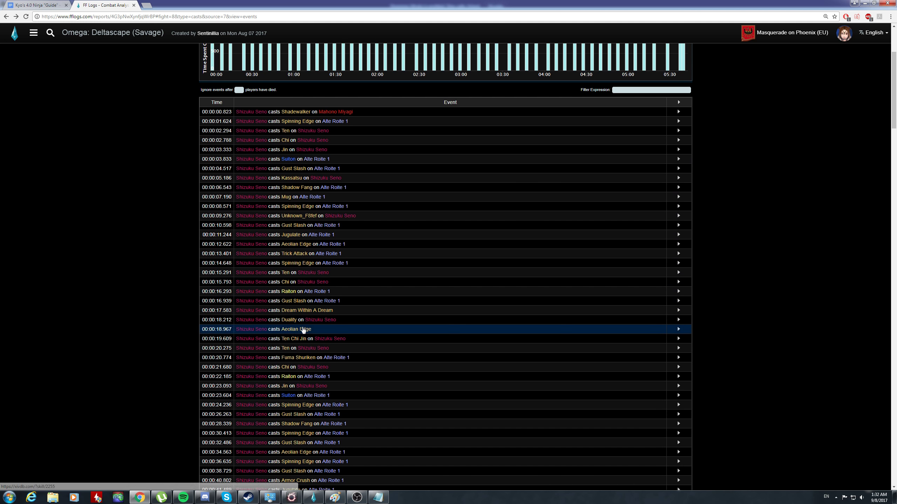
scroll(304, 342, "down", 1)
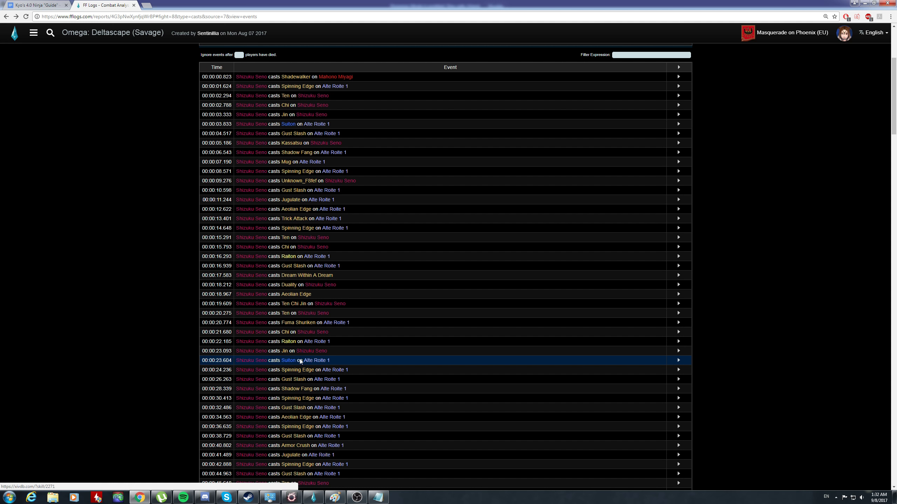
left_click(378, 498)
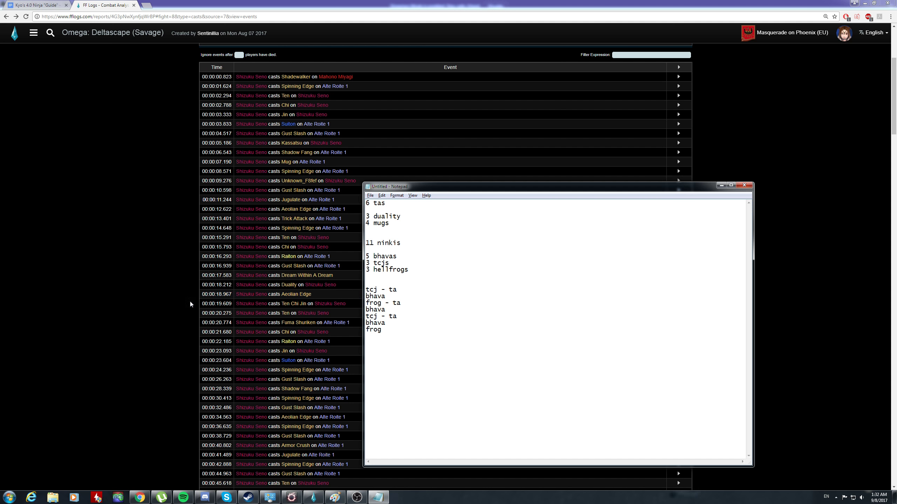
Append ' - duality' to make 'tcj - ta - duality' and 'bhava - duality' in the notes
left_click(356, 294)
scroll(425, 305, "up", 2)
scroll(420, 300, "down", 2)
scroll(416, 301, "down", 3)
key("alt+Tab")
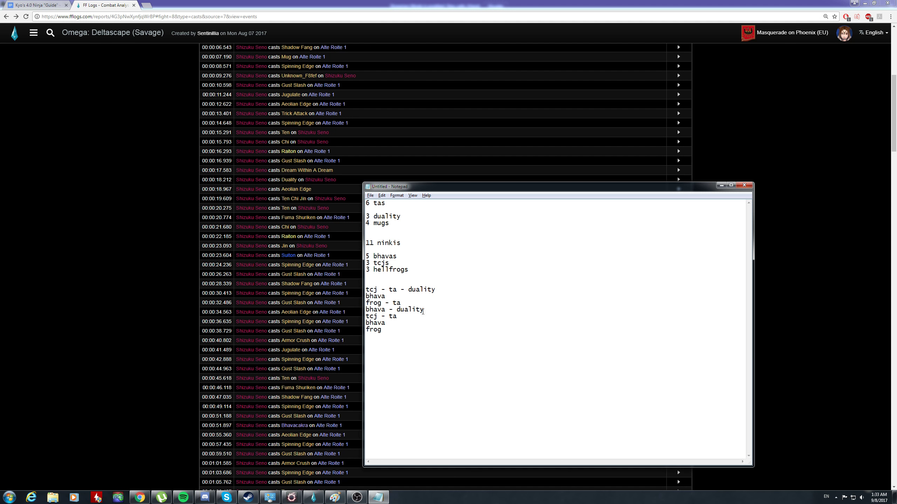
key("alt+Tab")
left_click(353, 283)
Scroll the cast log down toward the 2:20 mark
key("alt+Tab")
left_click(163, 268)
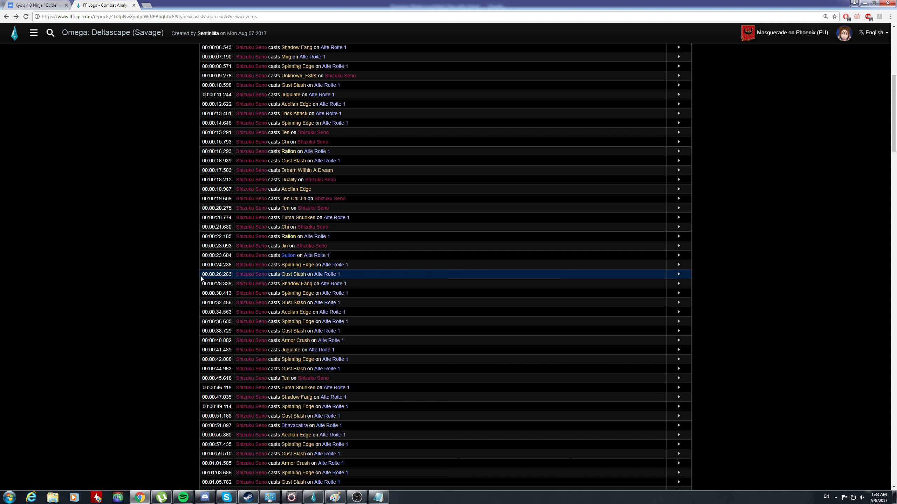
scroll(175, 268, "up", 3)
scroll(302, 288, "down", 3)
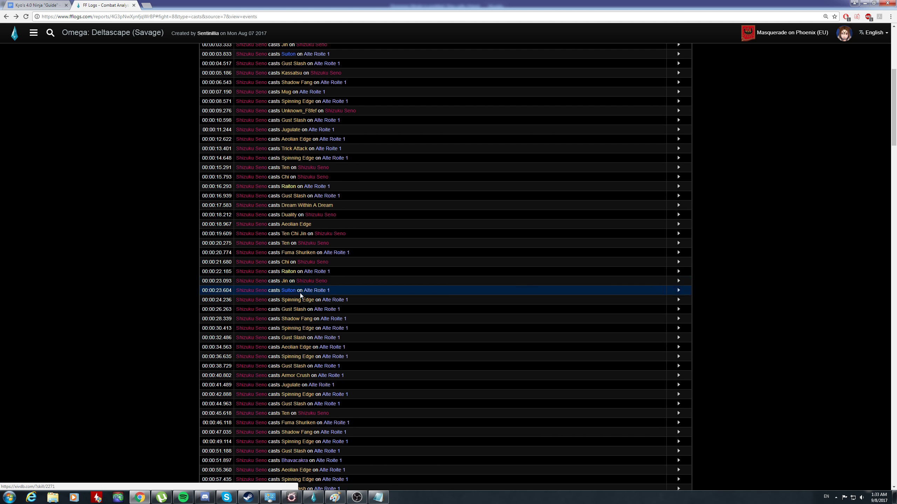
scroll(312, 277, "down", 1)
scroll(312, 265, "down", 3)
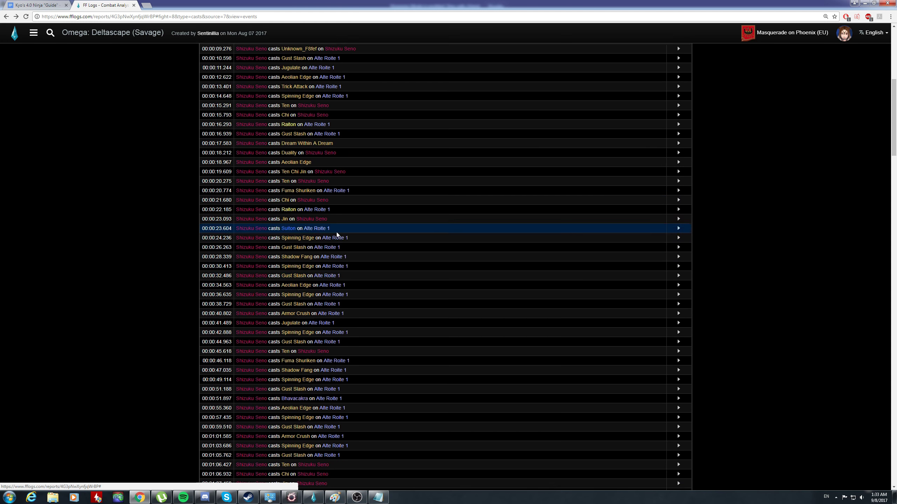
scroll(347, 301, "down", 5)
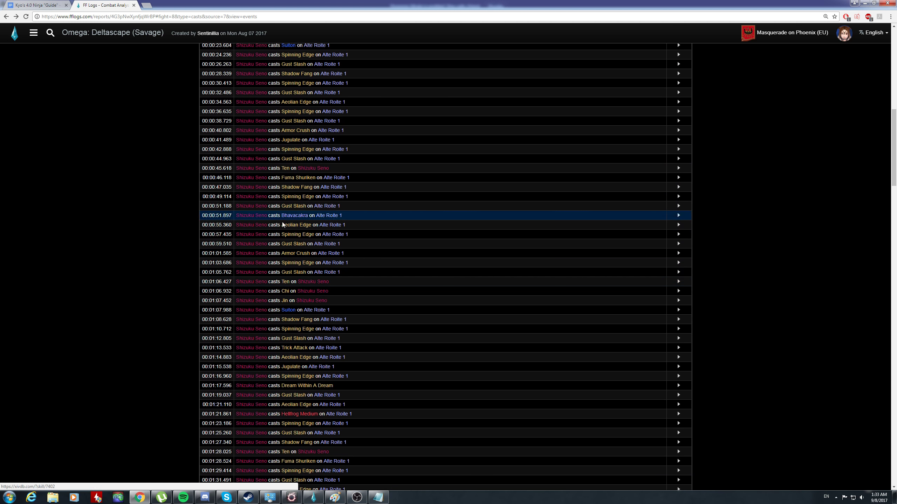
scroll(315, 262, "down", 1)
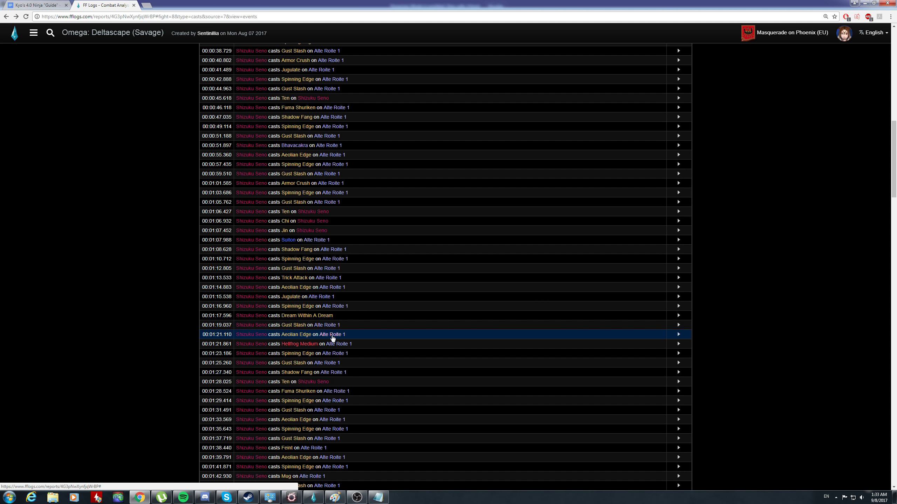
scroll(310, 339, "down", 1)
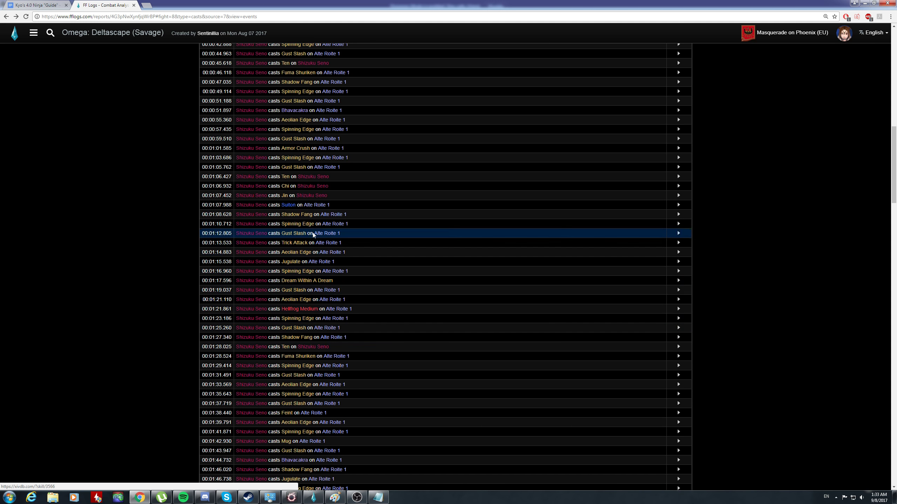
scroll(311, 251, "down", 2)
scroll(314, 253, "up", 2)
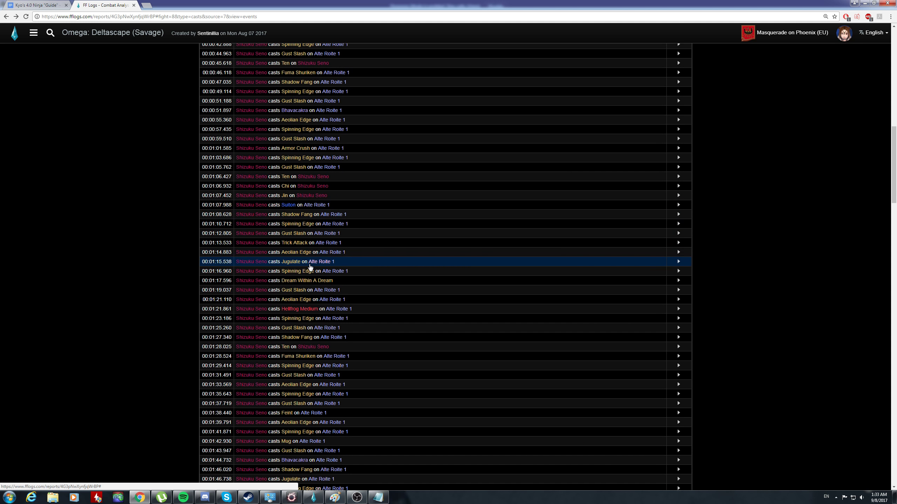
scroll(307, 262, "down", 1)
Compare the notes with the log past 2:27, dropping duality from the second bhava line
key("alt+Tab")
key("alt+Tab")
key("alt+Tab")
key("alt+Tab")
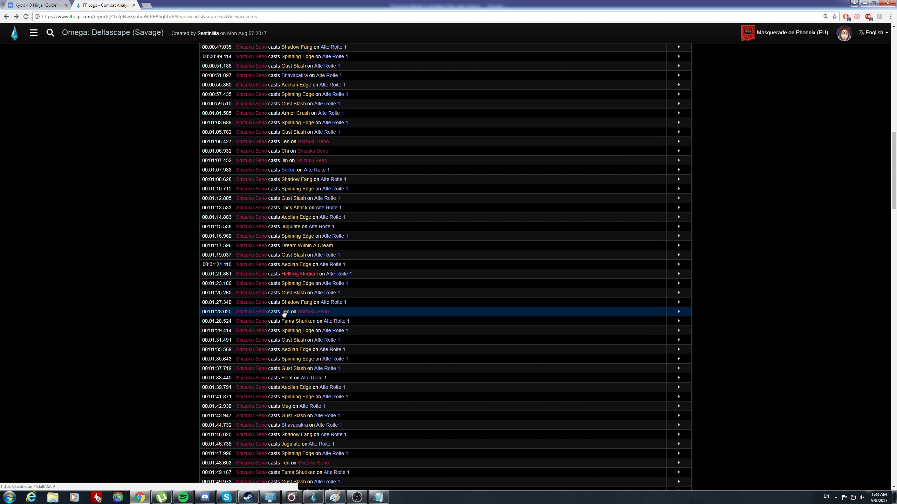
key("alt+Tab")
key("alt+Tab")
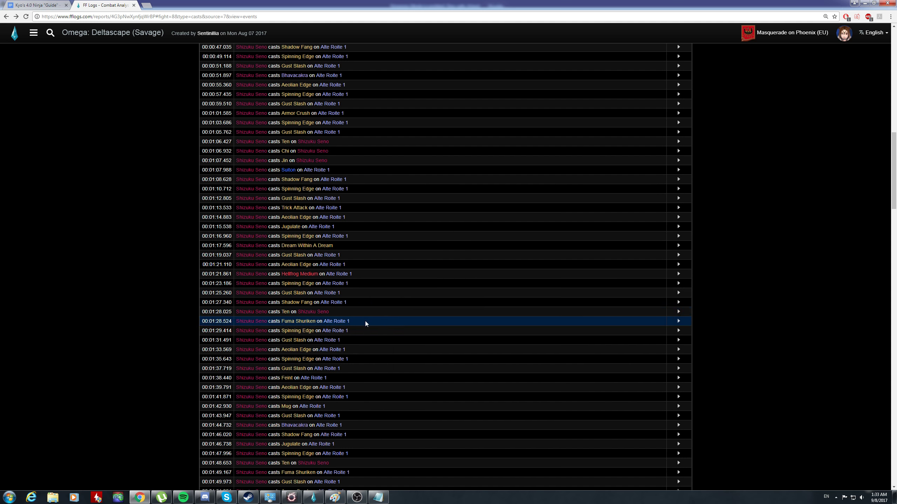
scroll(346, 317, "down", 2)
scroll(330, 308, "down", 2)
key("alt+Tab")
key("alt+Tab")
key("alt+Tab")
key("alt+Tab")
scroll(302, 316, "down", 3)
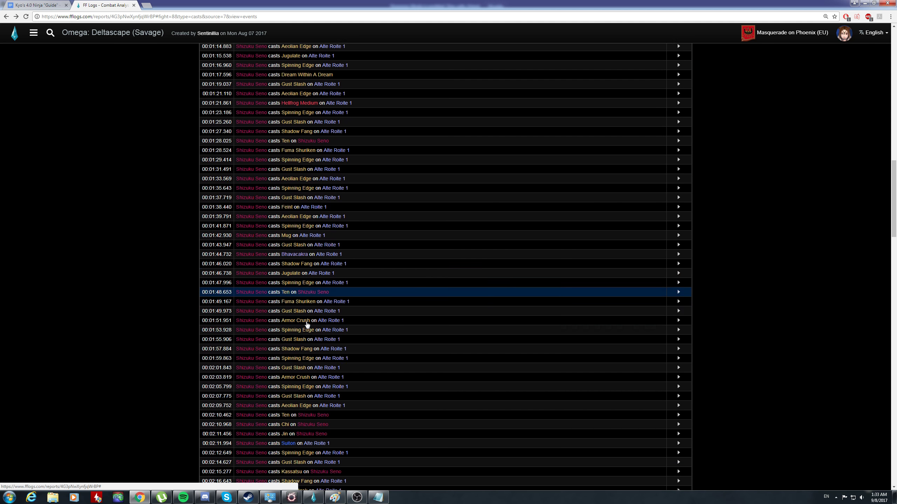
scroll(298, 355, "down", 3)
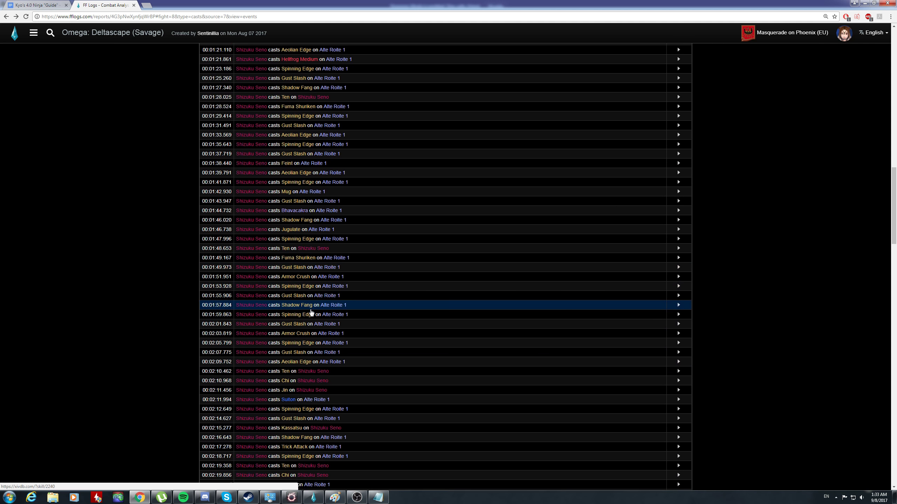
scroll(302, 367, "down", 3)
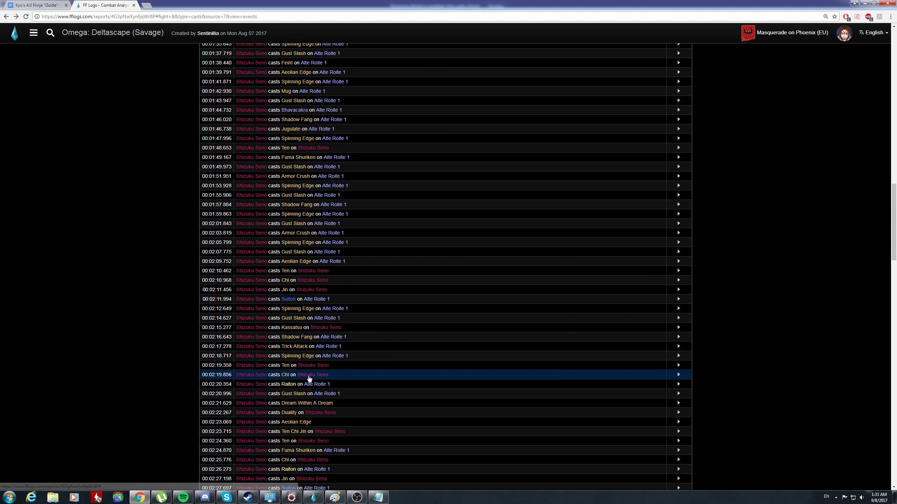
key("alt+Tab")
key("alt+Tab")
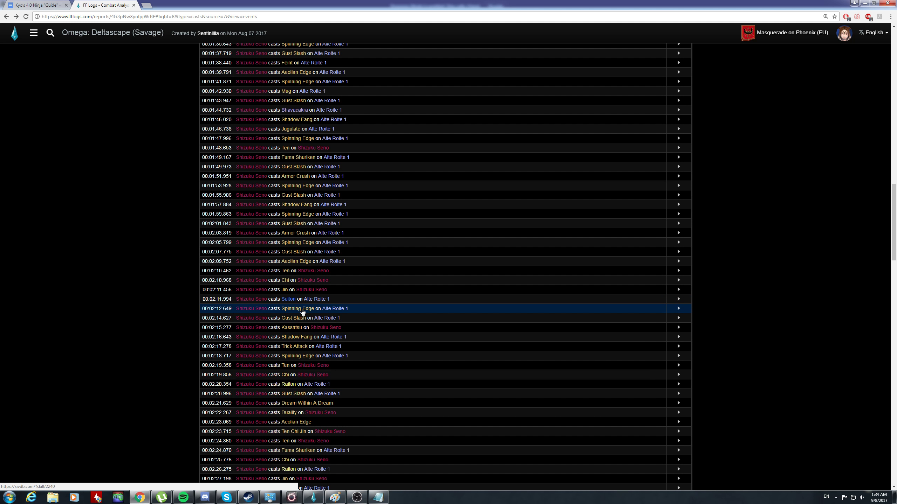
key("alt+Tab")
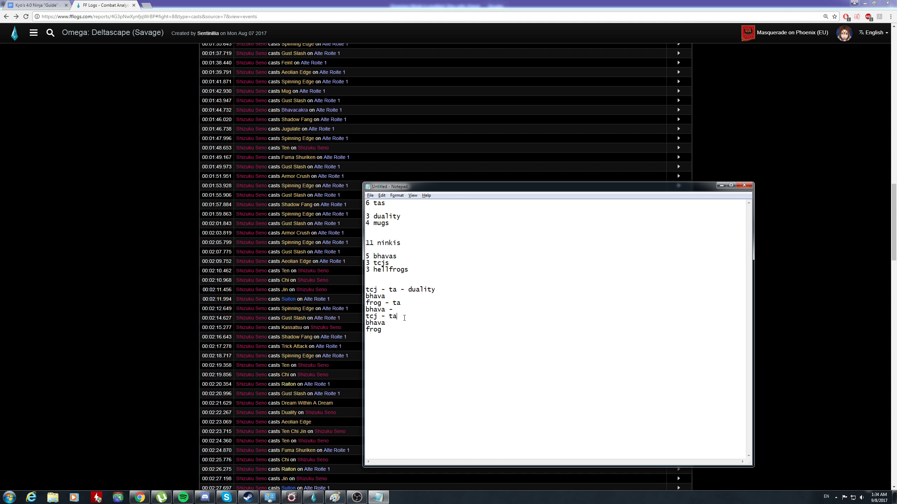
Complete the second line as 'tcj - ta - duality', add 'mug' after 'bhava -', and recheck the log
type("uality")
key("alt+Tab")
scroll(342, 352, "down", 1)
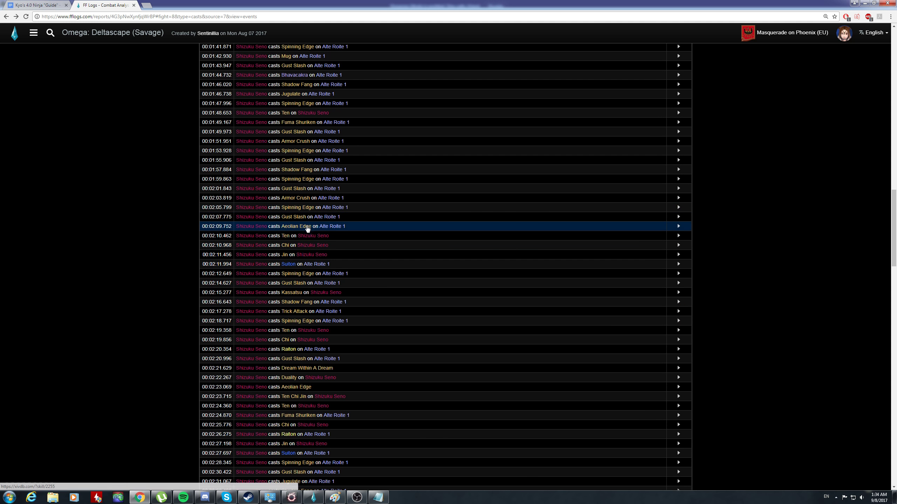
scroll(308, 234, "up", 1)
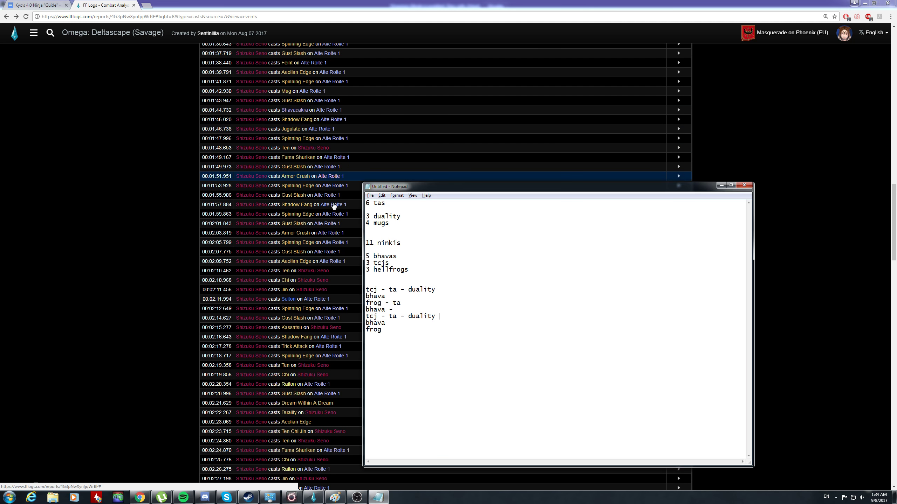
key("alt+Tab")
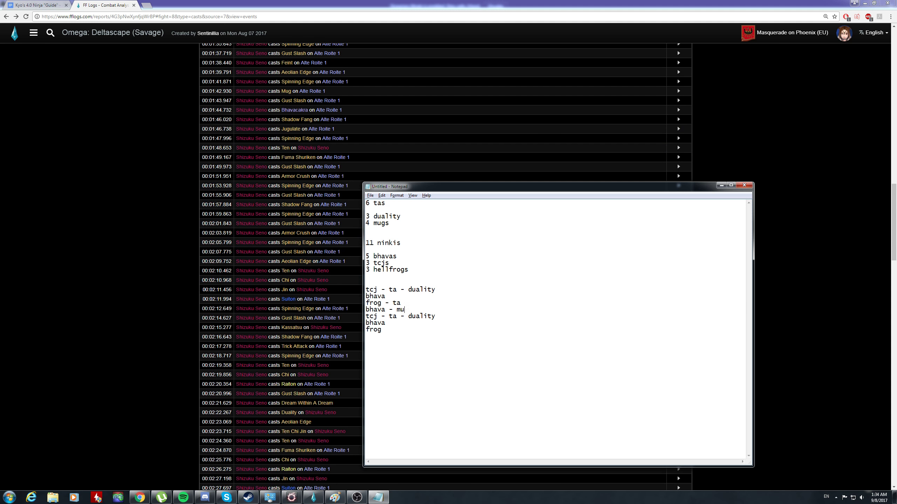
key("alt+Tab")
key("alt+Tab")
scroll(299, 304, "down", 2)
scroll(308, 232, "down", 3)
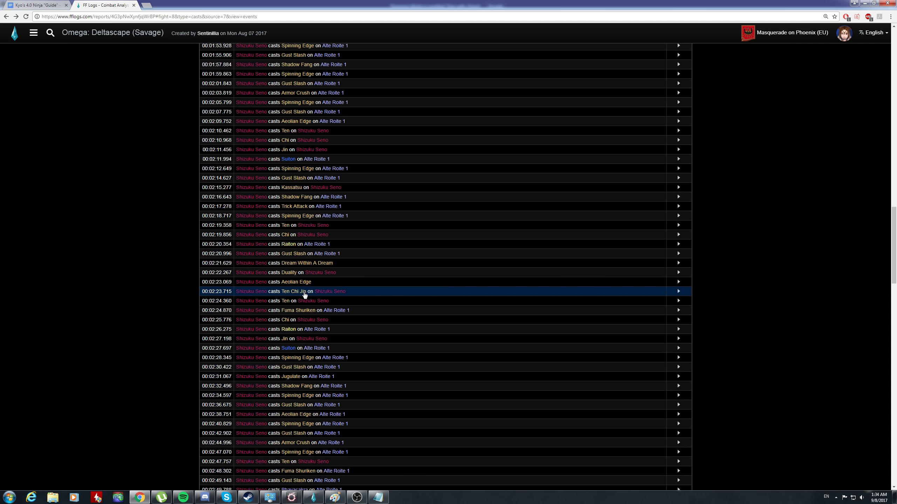
Review the later Bhavacakra casts in the cast log and add a 'bhava' line to the notes
scroll(301, 297, "down", 1)
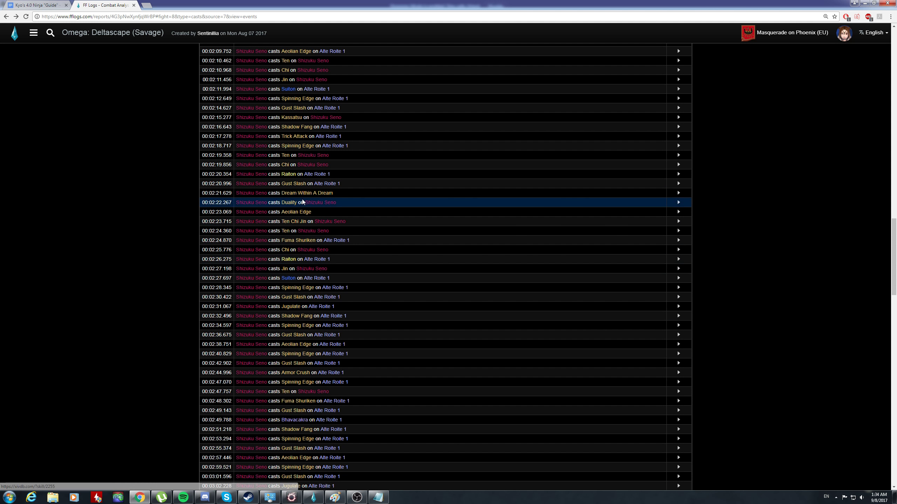
scroll(302, 200, "up", 1)
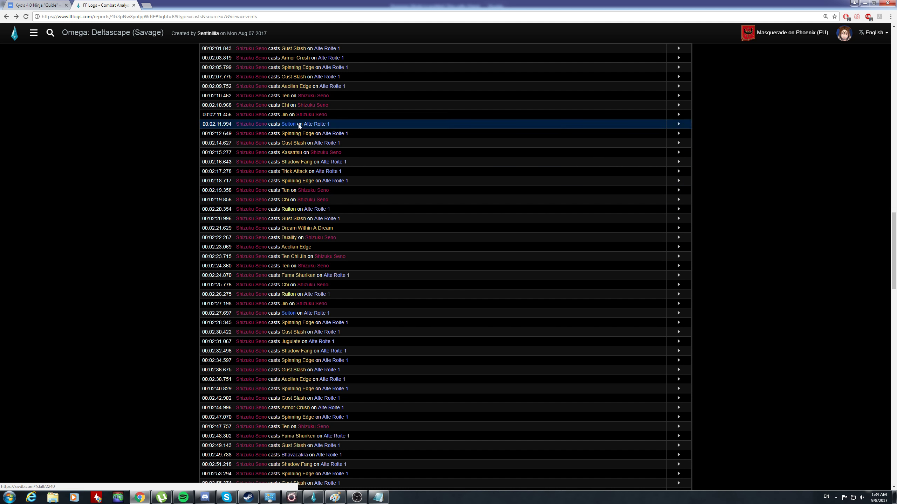
key("alt+Tab")
key("alt+Tab")
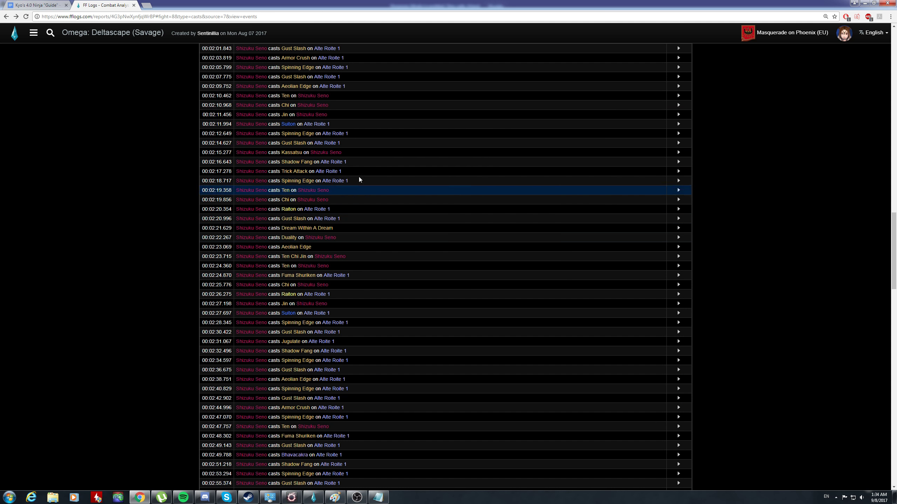
key("alt+Tab")
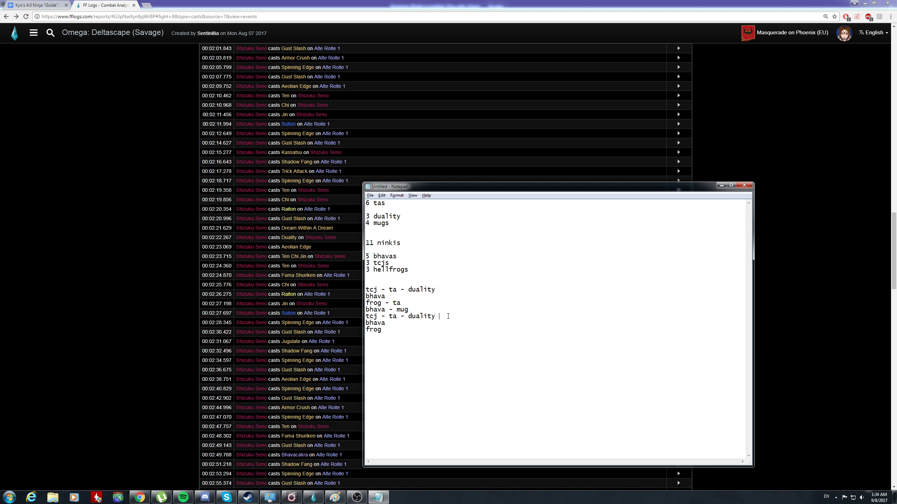
key("alt+Tab")
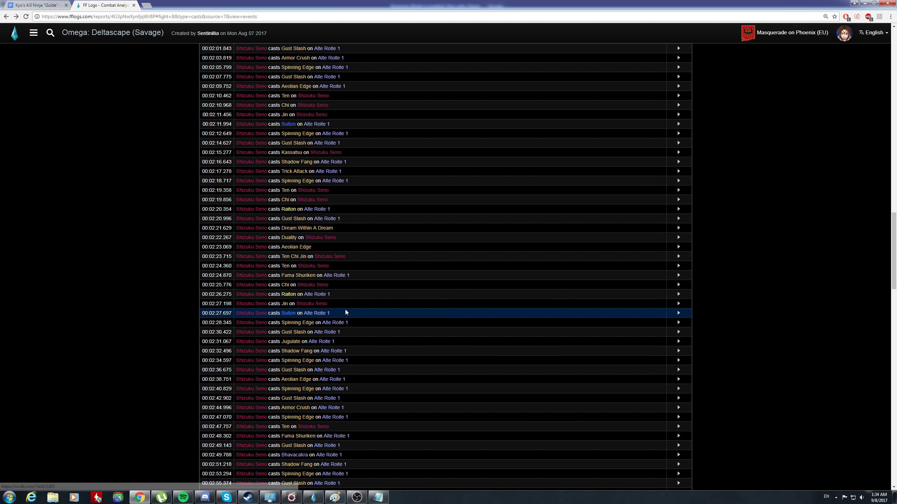
scroll(342, 309, "down", 2)
scroll(320, 301, "down", 2)
key("alt+Tab")
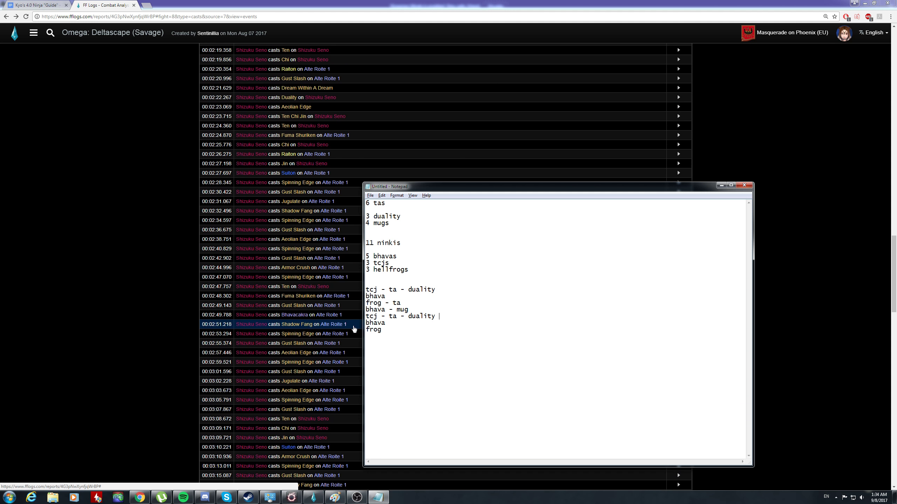
key("alt+Tab")
scroll(314, 330, "down", 3)
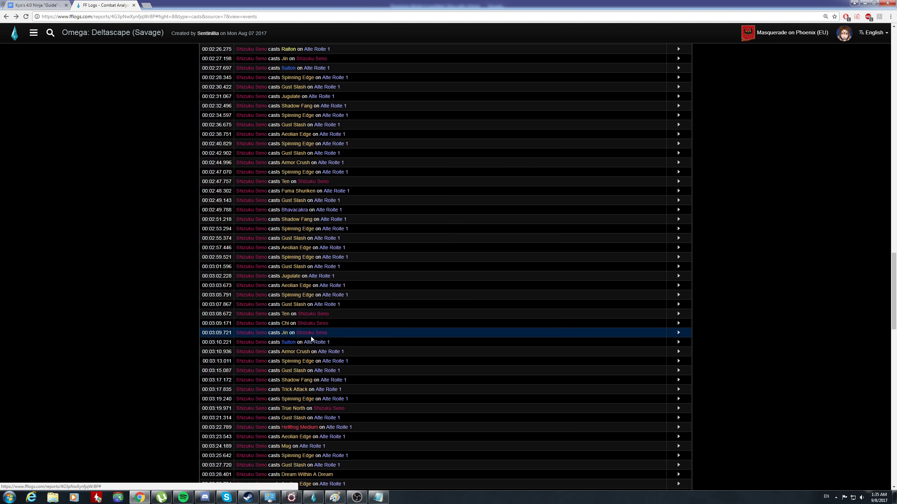
key("alt+Tab")
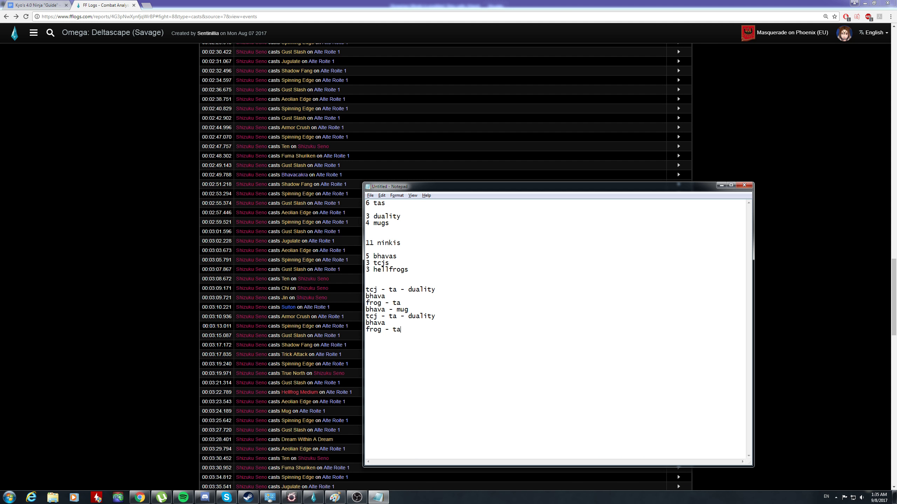
key("alt+Tab")
scroll(387, 332, "down", 2)
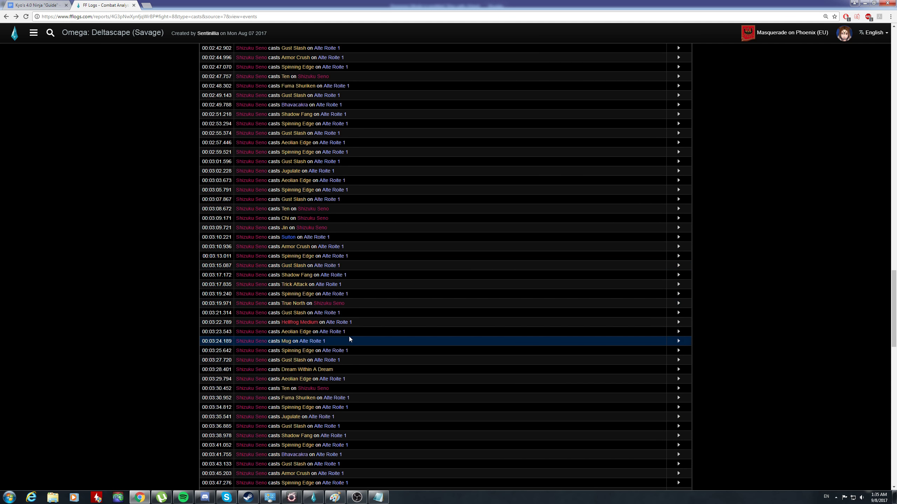
scroll(309, 332, "down", 2)
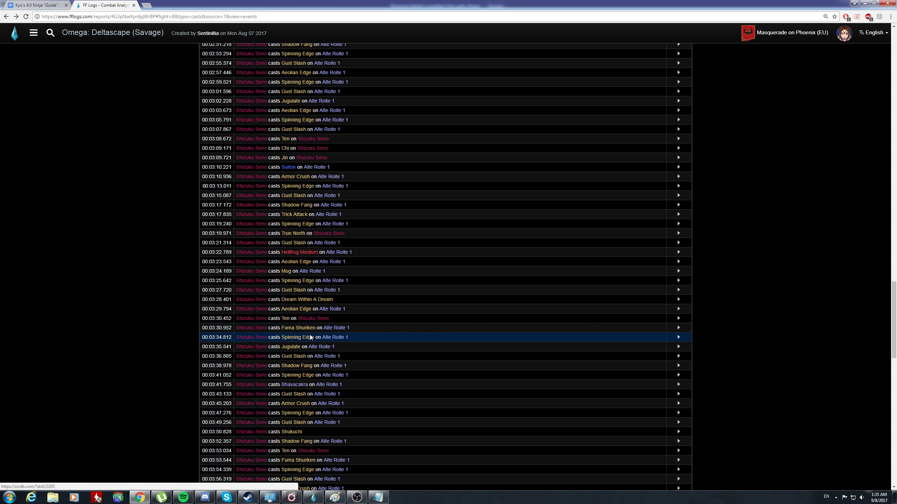
scroll(309, 318, "down", 1)
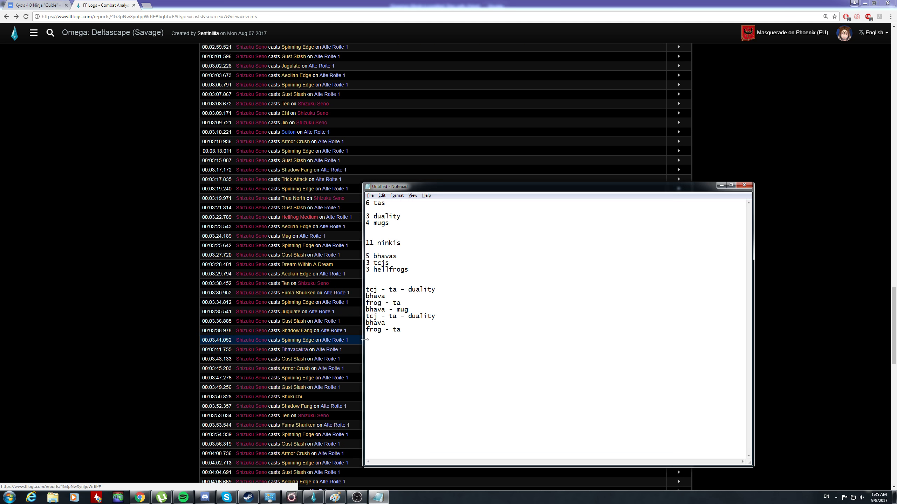
type("bhava")
Check the Duality cast in the log and add a 'ta - duality' line to the notes
key("alt+Tab")
scroll(378, 339, "down", 3)
scroll(318, 310, "down", 4)
key("alt+Tab")
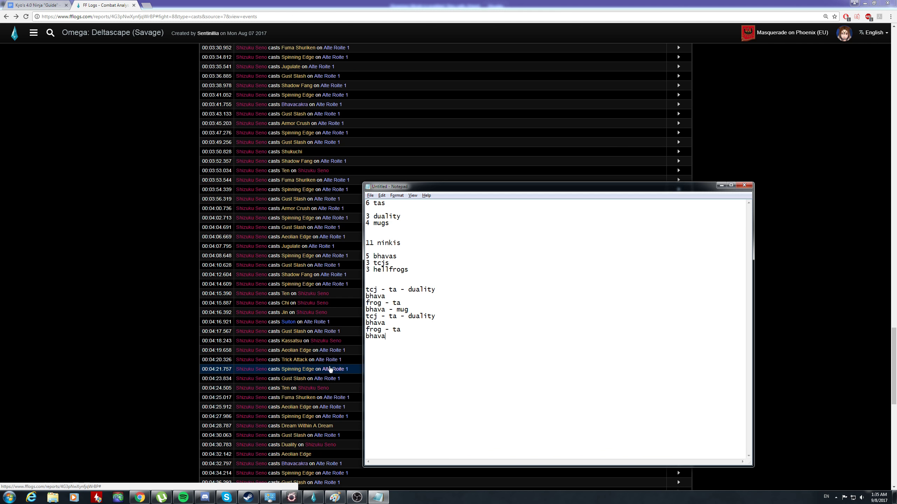
key("alt+Tab")
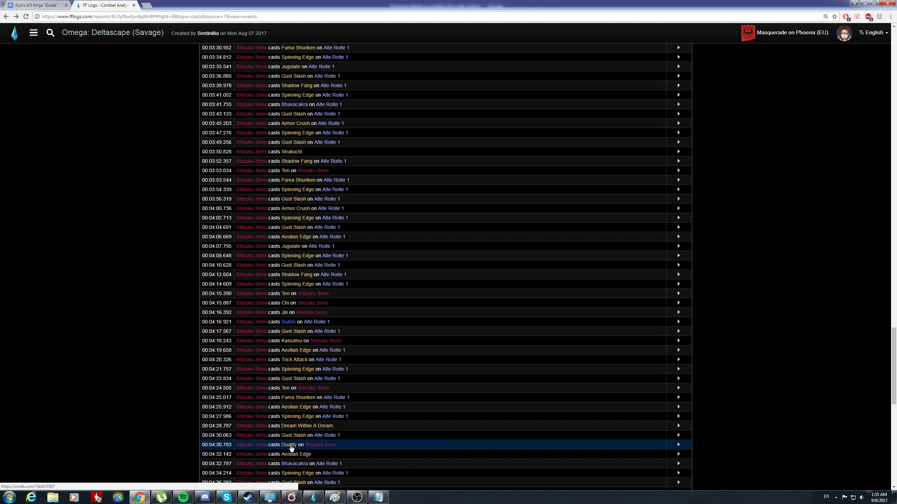
key("alt+Tab")
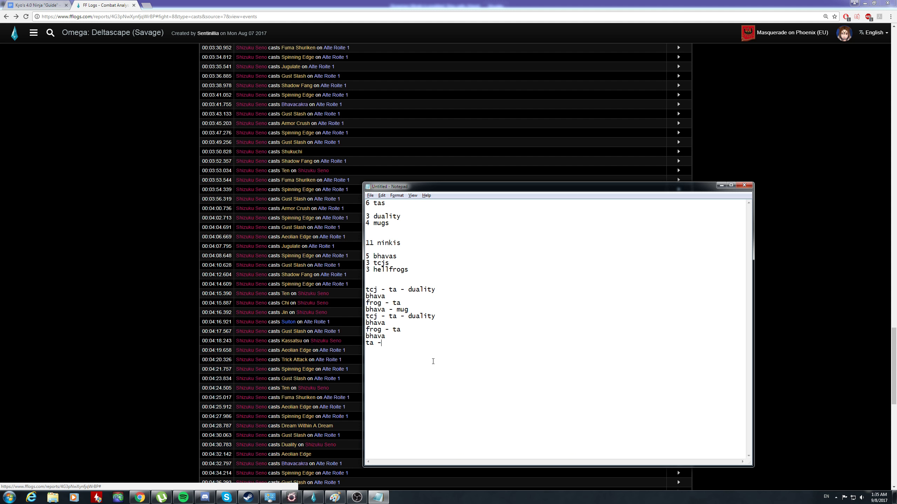
type("duaity")
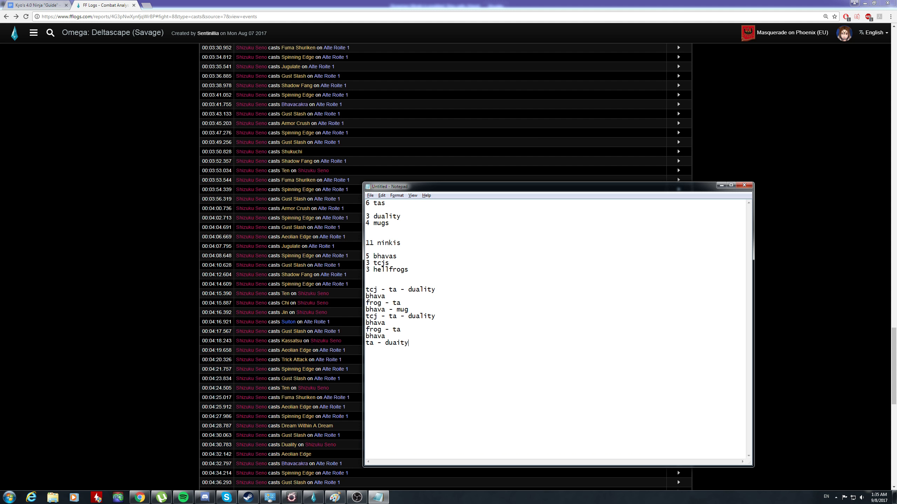
type("ity")
key("alt+Tab")
scroll(423, 337, "down", 4)
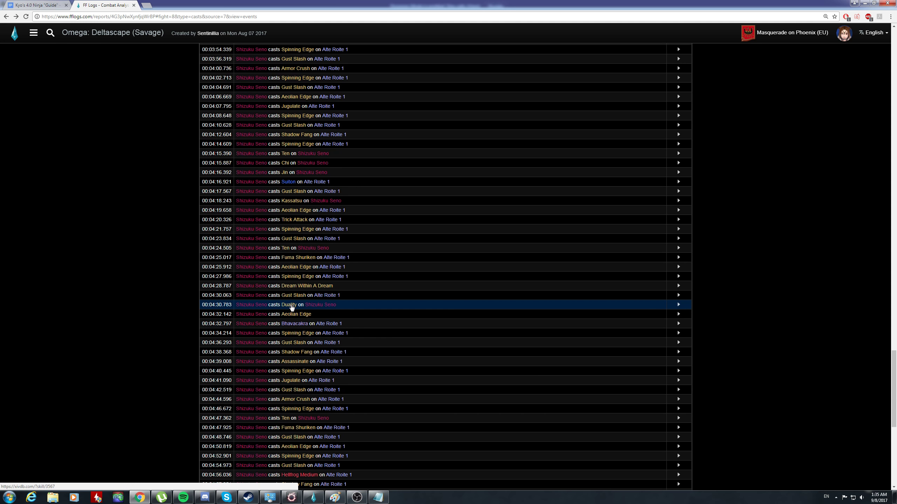
key("alt+Tab")
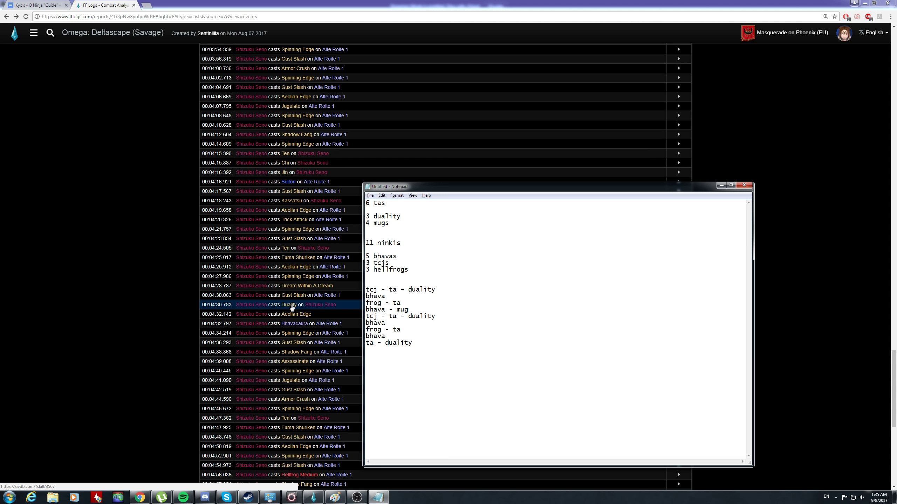
key("alt+Tab")
scroll(292, 307, "down", 4)
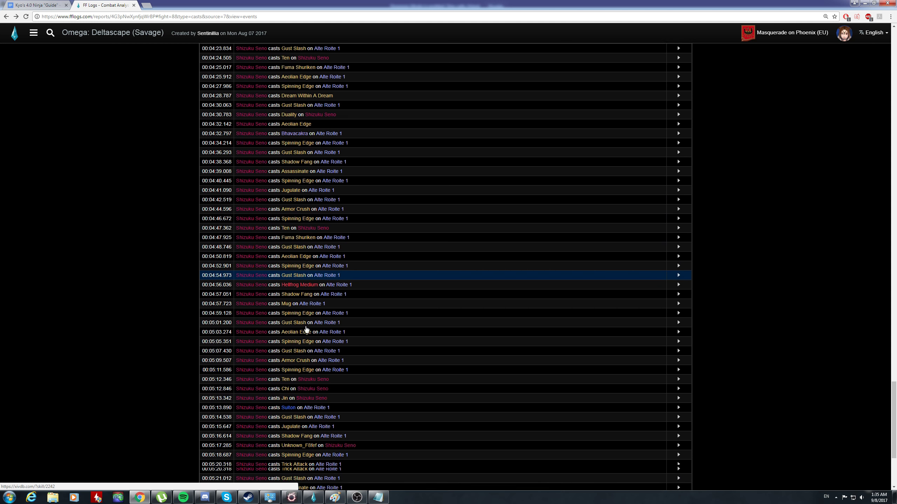
scroll(306, 327, "down", 2)
key("alt+Tab")
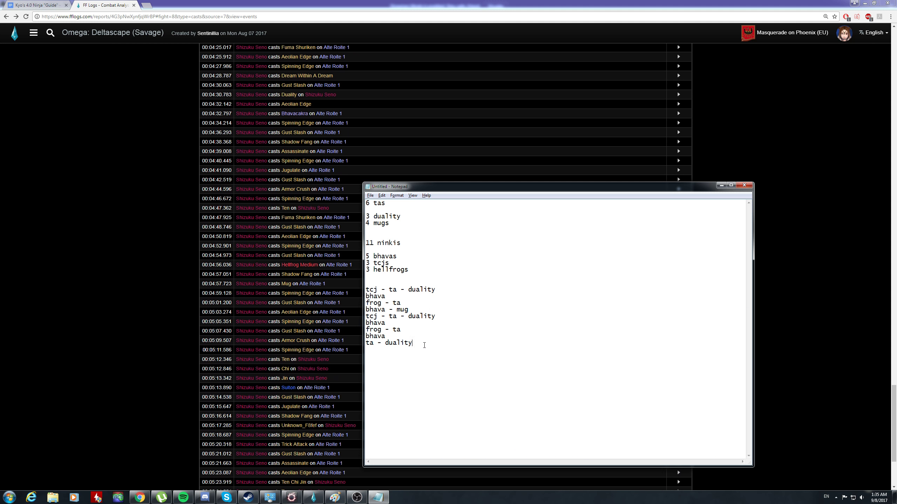
key("alt+Tab")
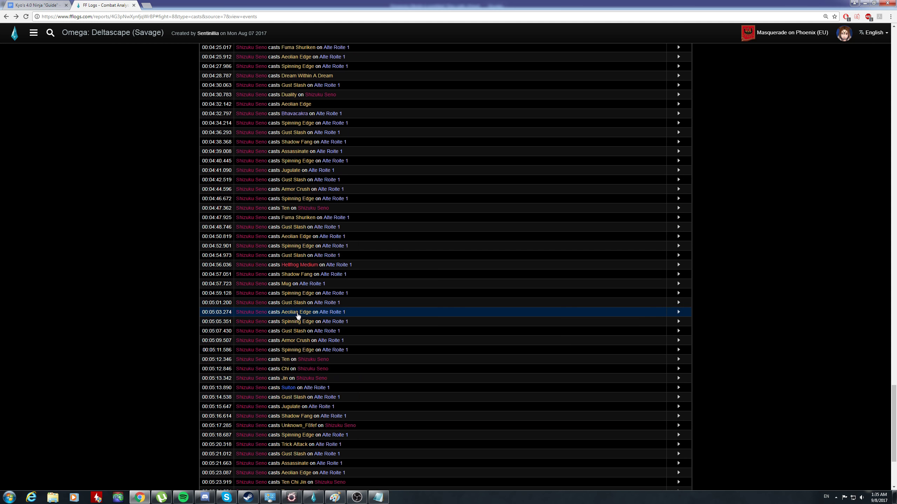
scroll(299, 315, "up", 5)
key("alt+Tab")
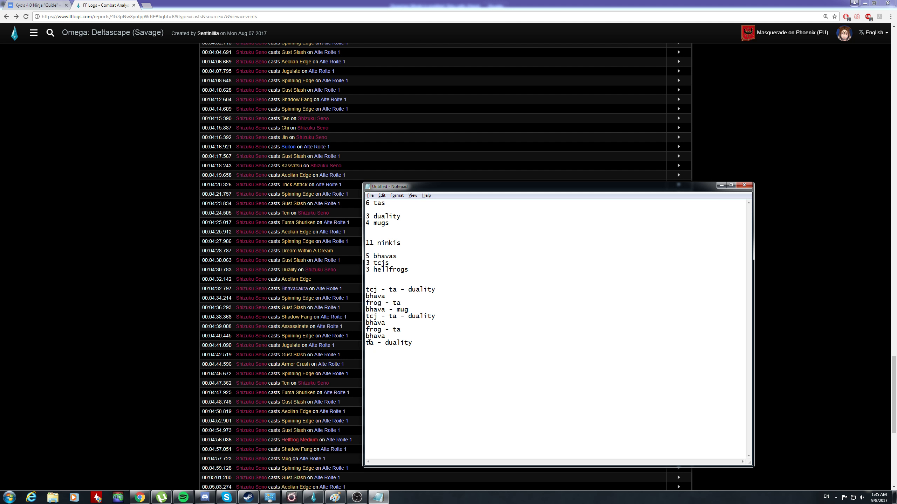
key("alt+Tab")
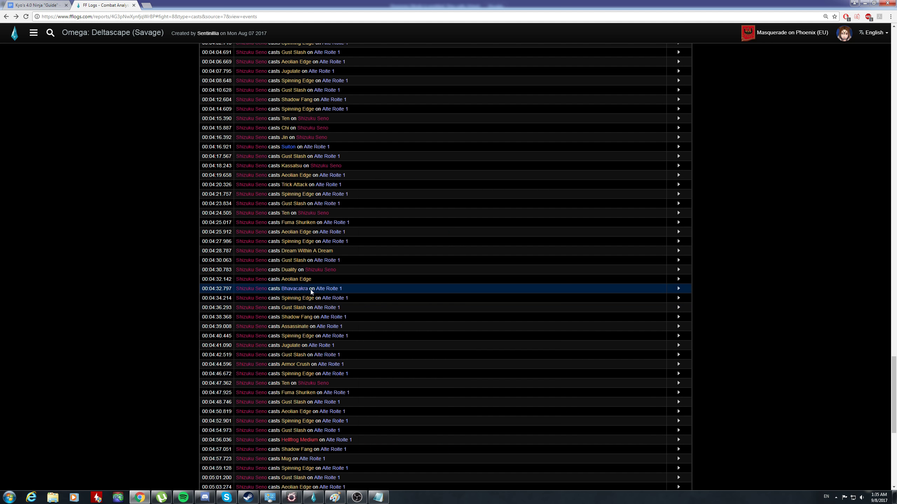
scroll(310, 289, "up", 2)
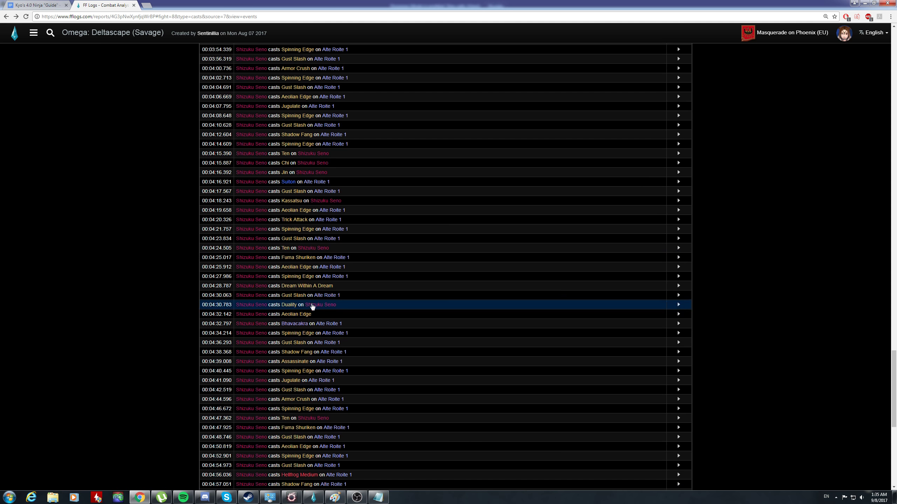
scroll(317, 301, "up", 4)
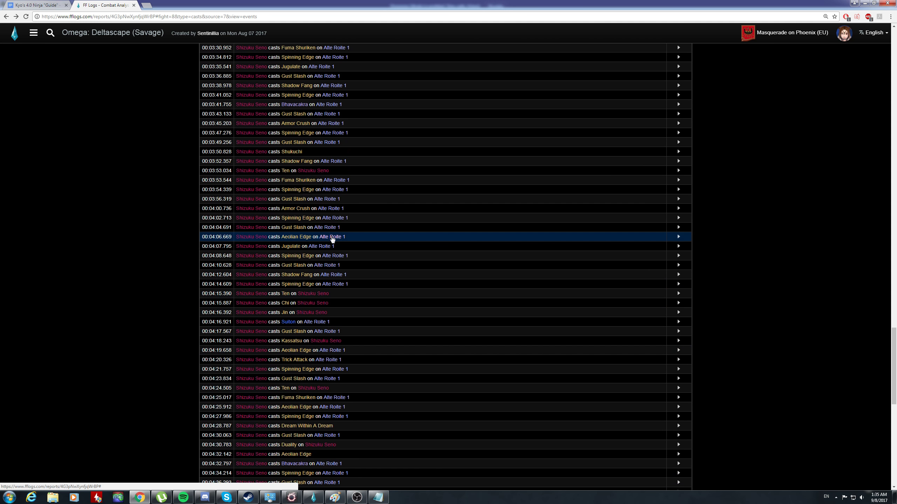
scroll(330, 252, "down", 2)
scroll(329, 262, "down", 1)
scroll(323, 274, "down", 1)
scroll(321, 277, "down", 1)
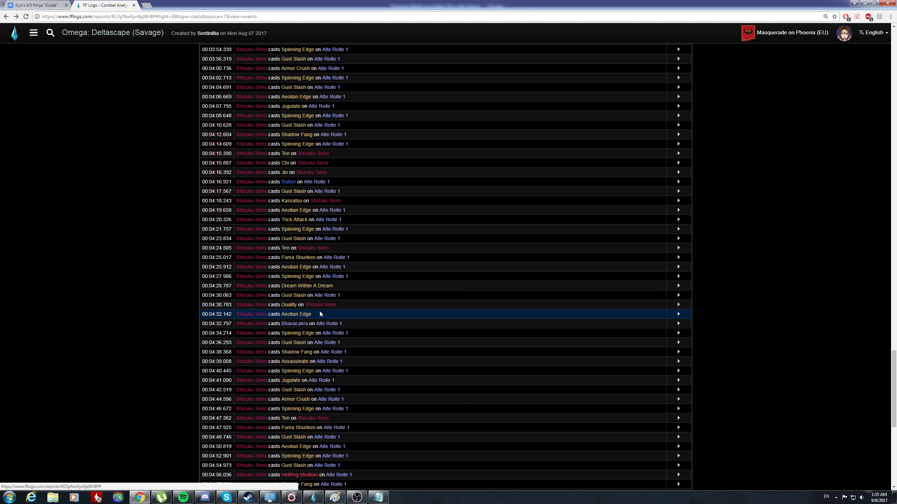
scroll(319, 315, "up", 2)
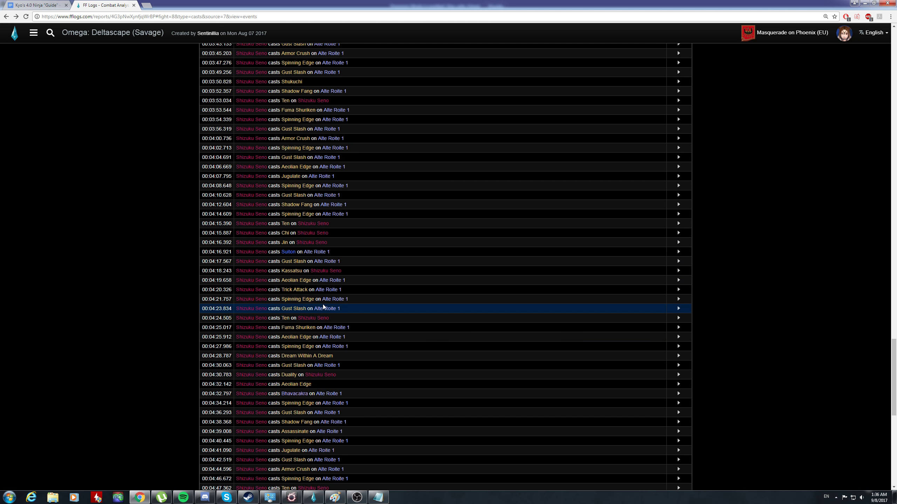
key("alt+Tab")
key("alt+Tab")
scroll(351, 316, "up", 1)
key("alt+Tab")
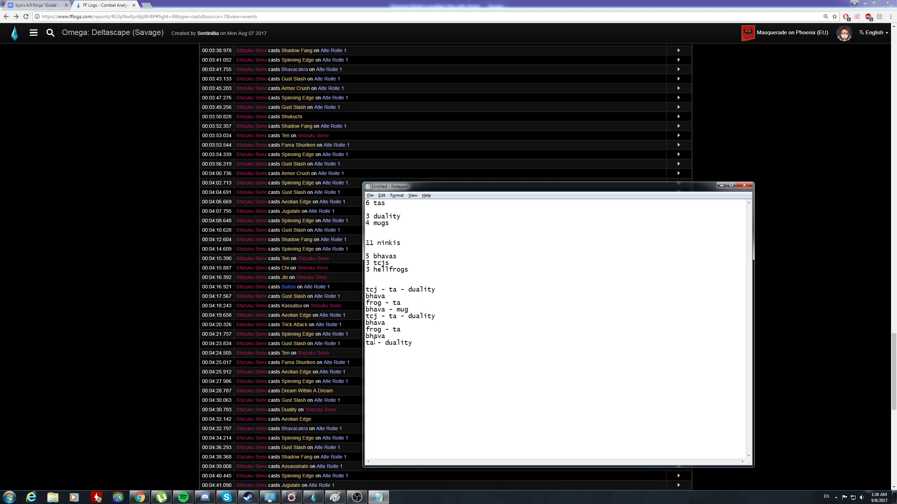
key("alt+Tab")
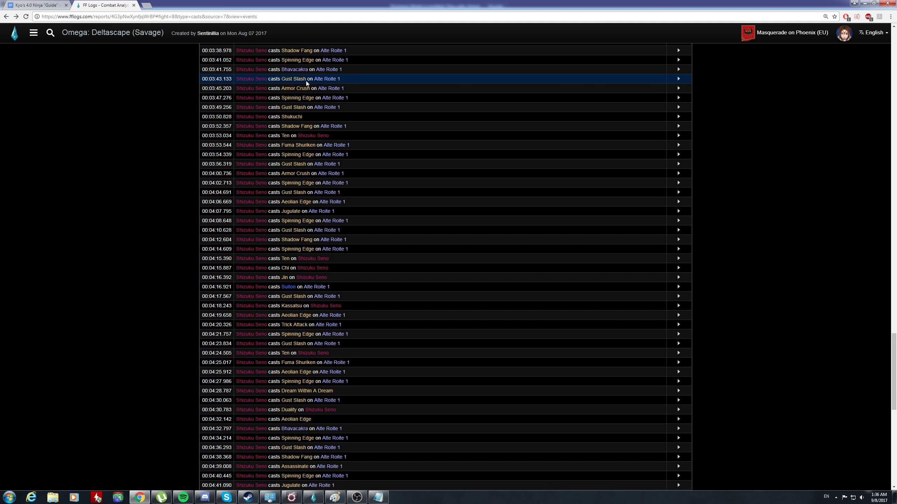
scroll(306, 92, "up", 3)
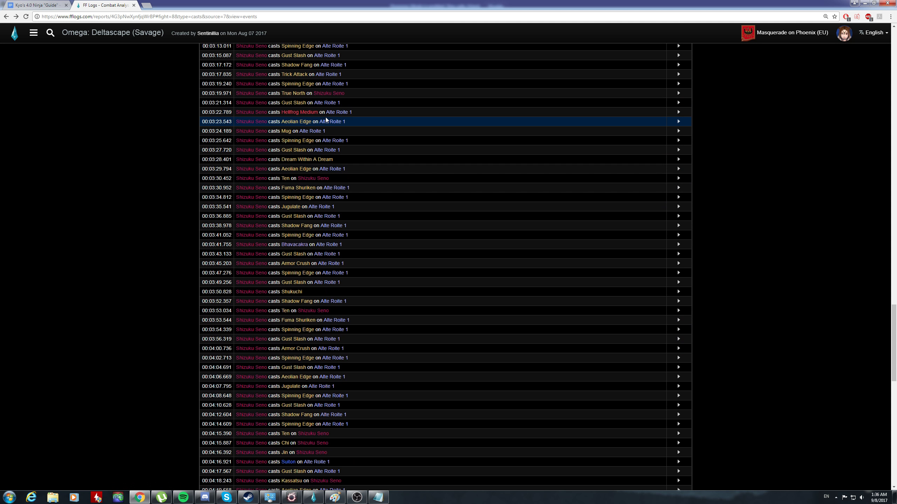
scroll(326, 121, "up", 2)
scroll(325, 121, "up", 1)
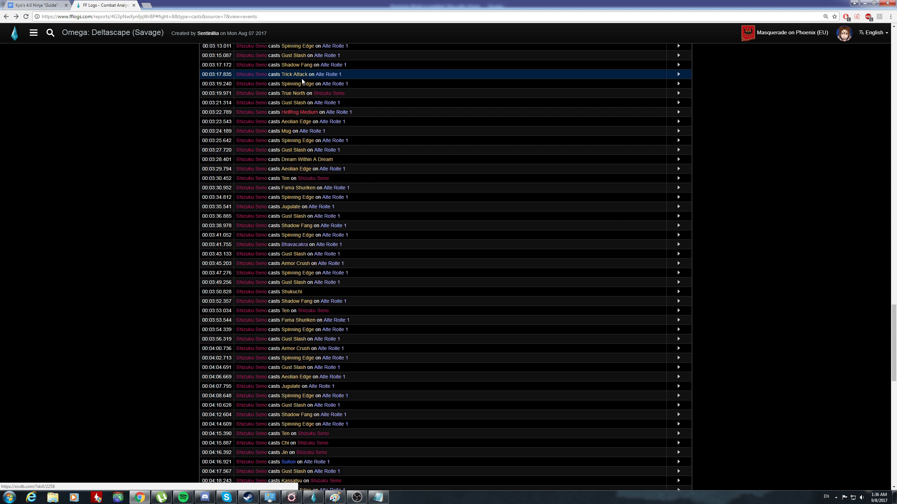
scroll(312, 122, "down", 2)
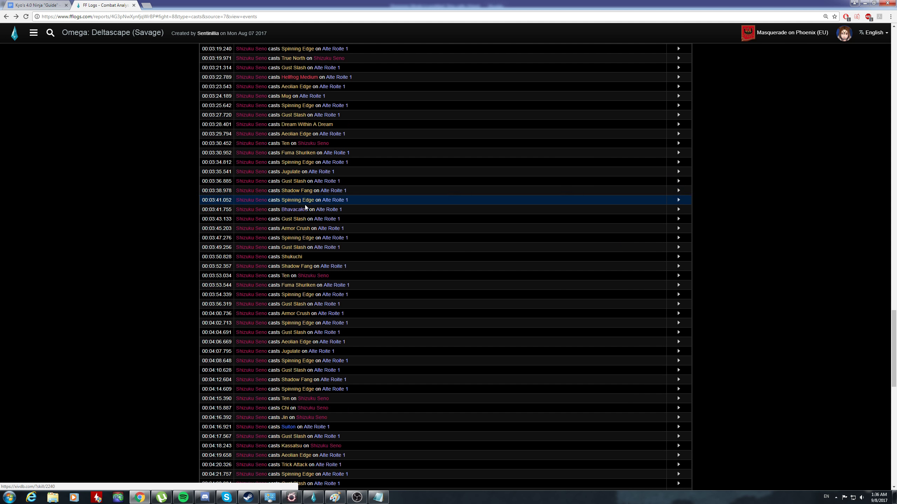
scroll(308, 208, "down", 2)
scroll(309, 212, "down", 1)
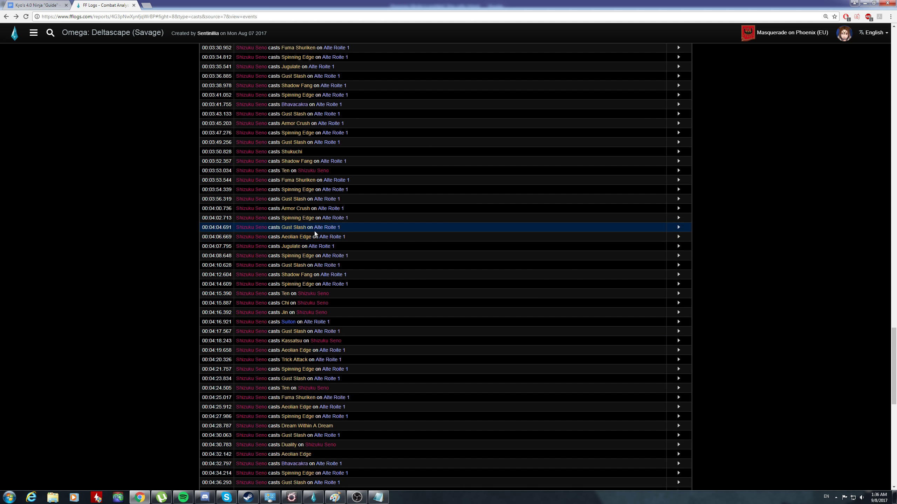
scroll(319, 160, "up", 1)
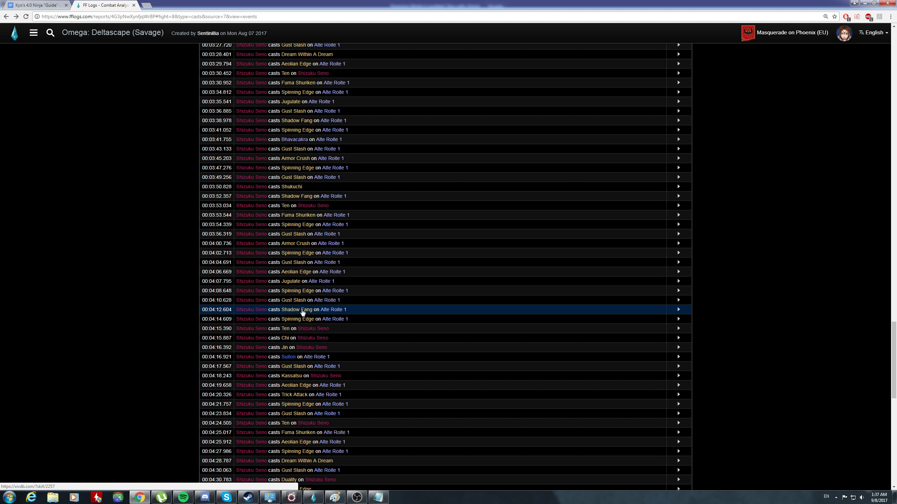
scroll(303, 326, "down", 1)
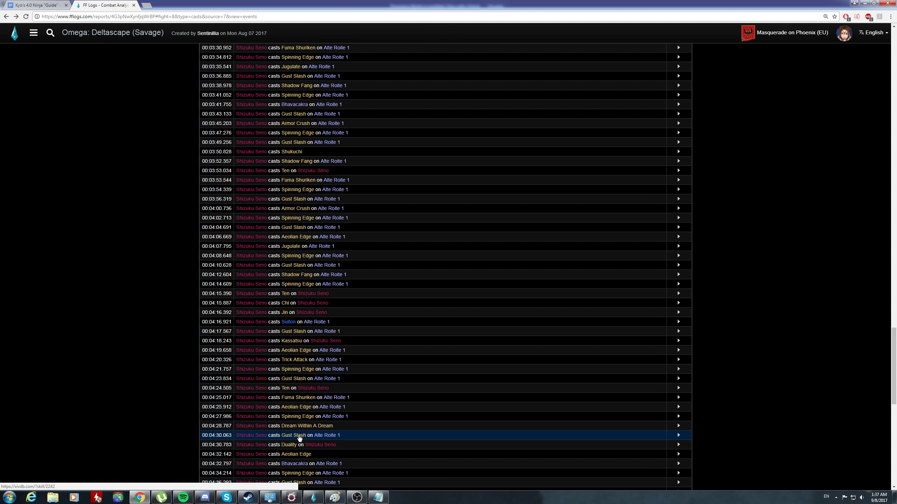
scroll(298, 439, "down", 1)
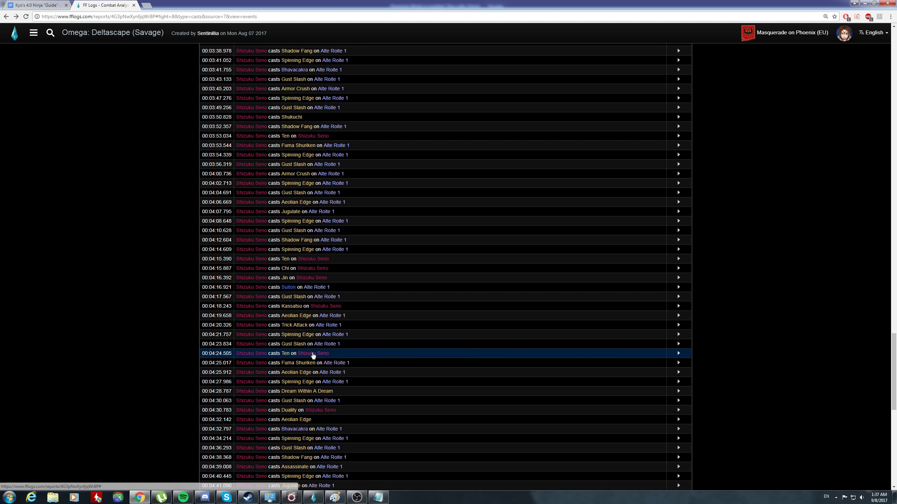
scroll(302, 414, "up", 3)
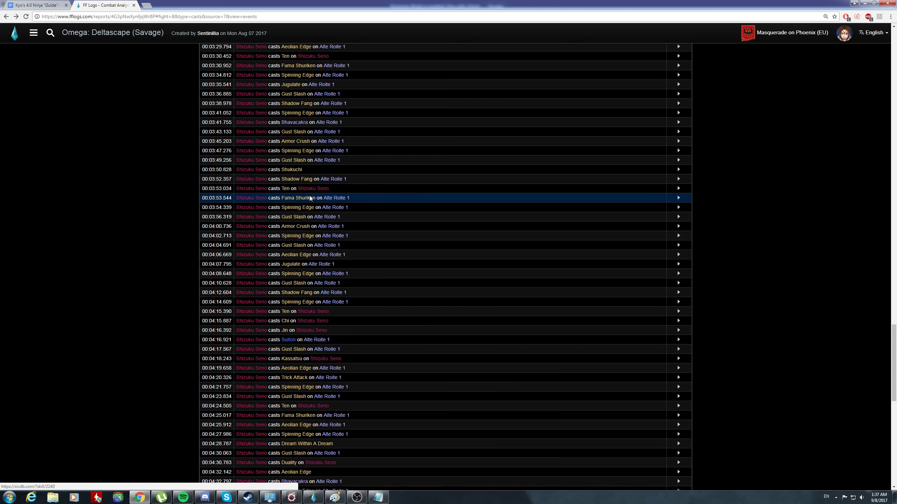
scroll(310, 198, "down", 3)
Launch Calculator and multiply 23 by 6 to get 138
key("super")
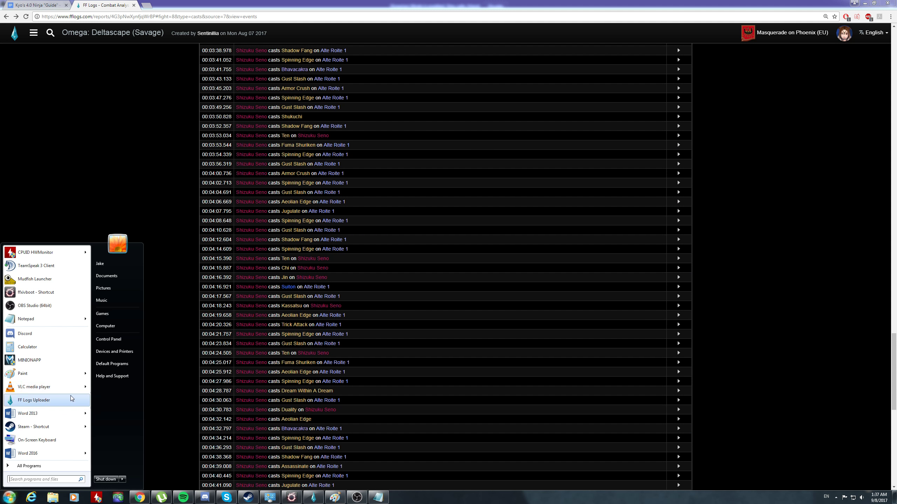
left_click(34, 334)
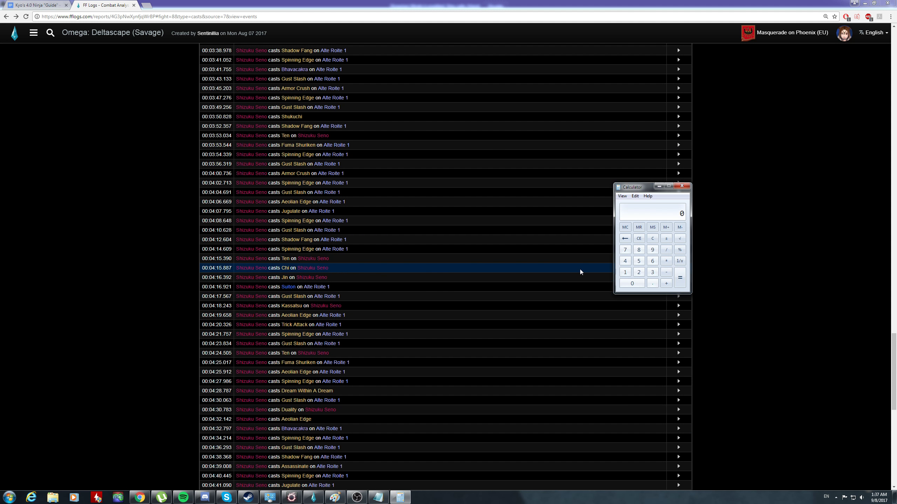
left_click(638, 271)
left_click(652, 272)
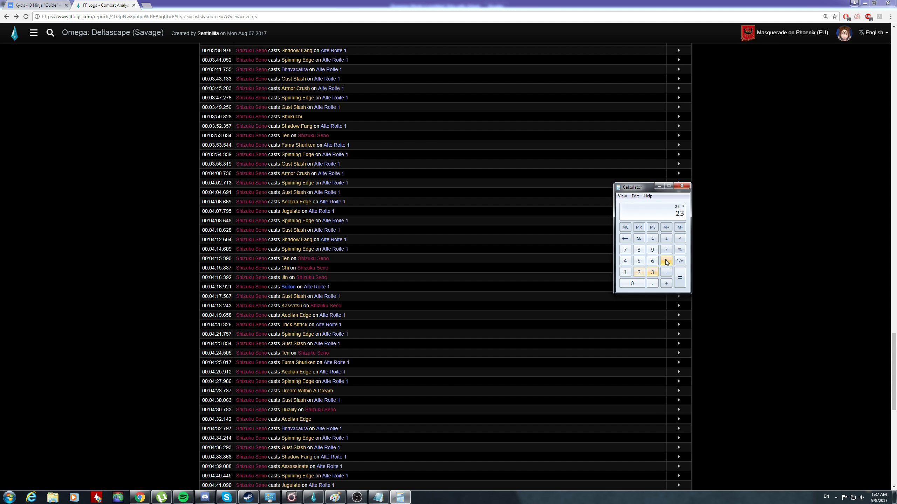
left_click(652, 261)
left_click(680, 277)
Subtract 80 from 138 to get 58, then return to the cast log
left_click_drag(654, 187, 625, 182)
left_click(637, 268)
left_click(610, 245)
left_click(604, 280)
left_click(652, 273)
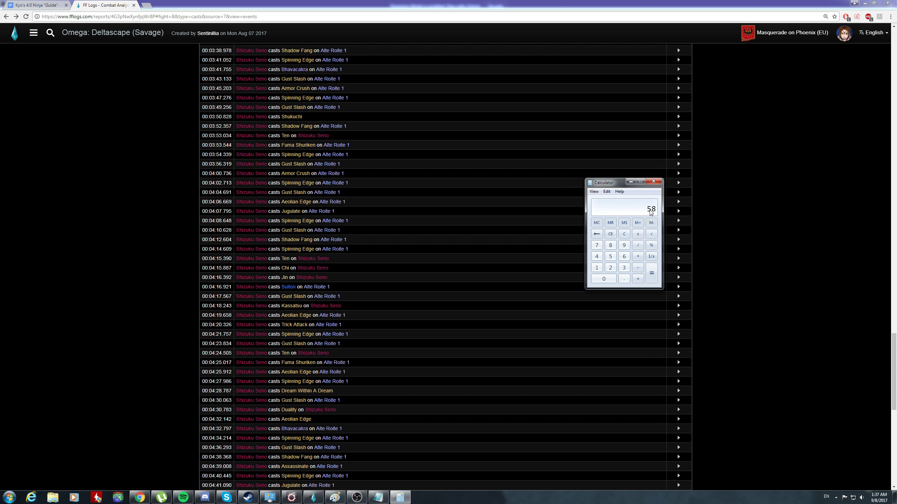
key("alt+Tab")
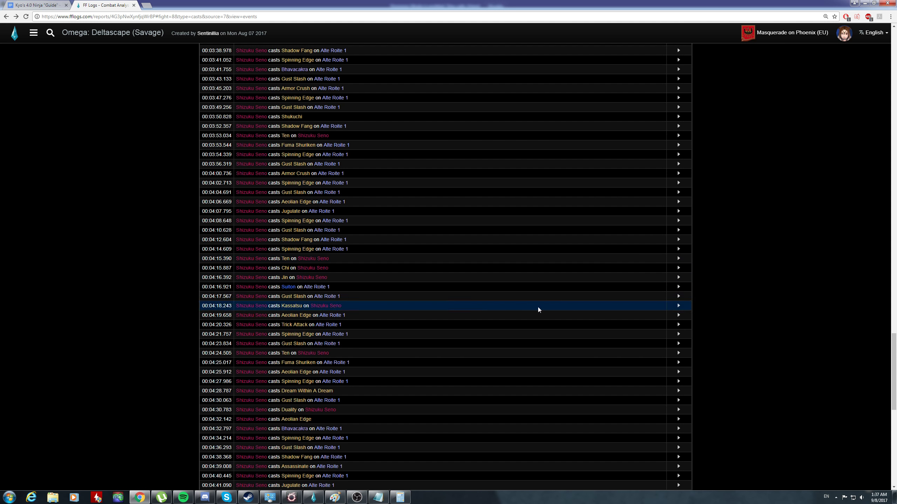
key("alt+Tab")
key("alt+Tab")
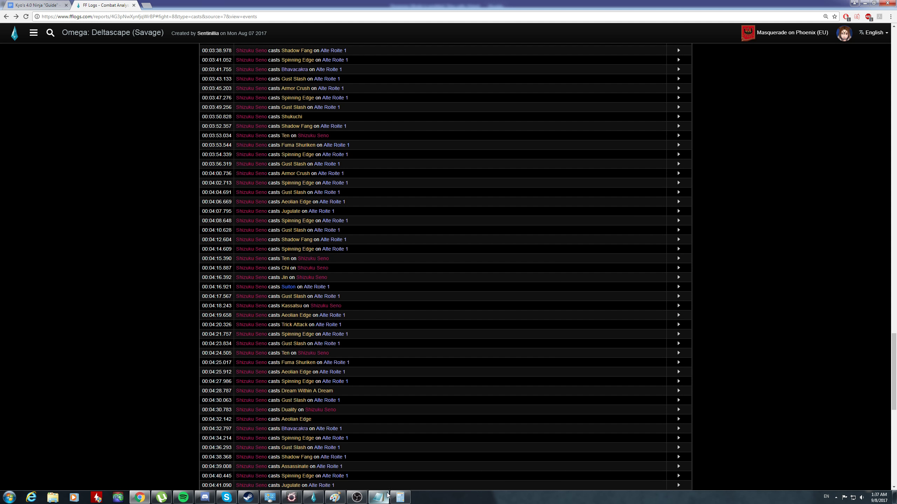
Add a new 'bhava' line after the final bhava line in the notes
left_click(377, 497)
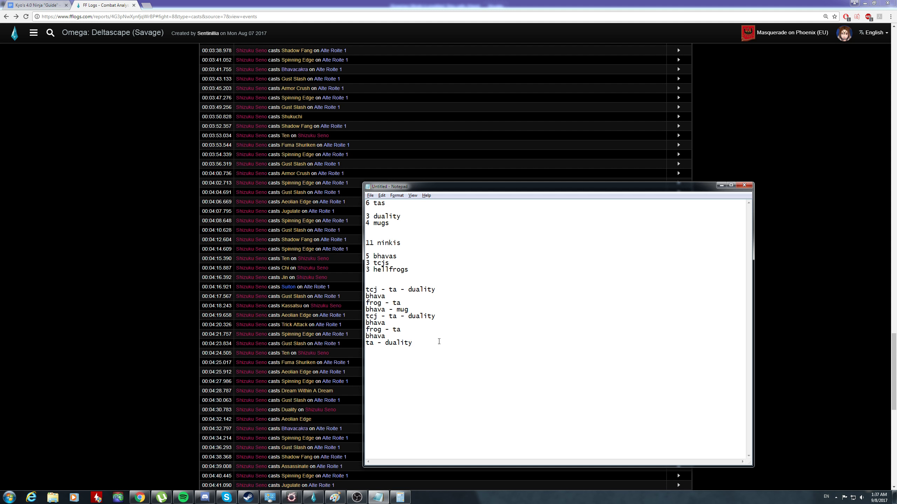
key("alt+Tab")
scroll(439, 341, "down", 7)
key("alt+Tab")
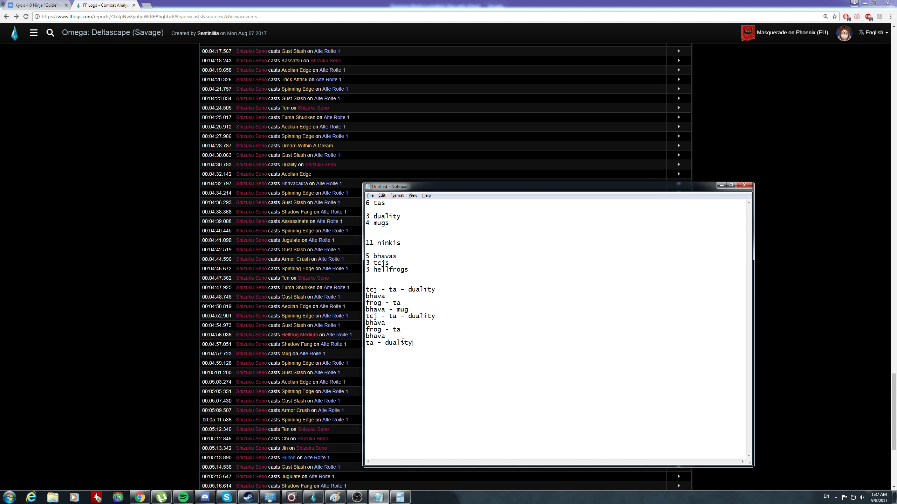
left_click(381, 332)
left_click(393, 337)
key("Return")
type("bhava")
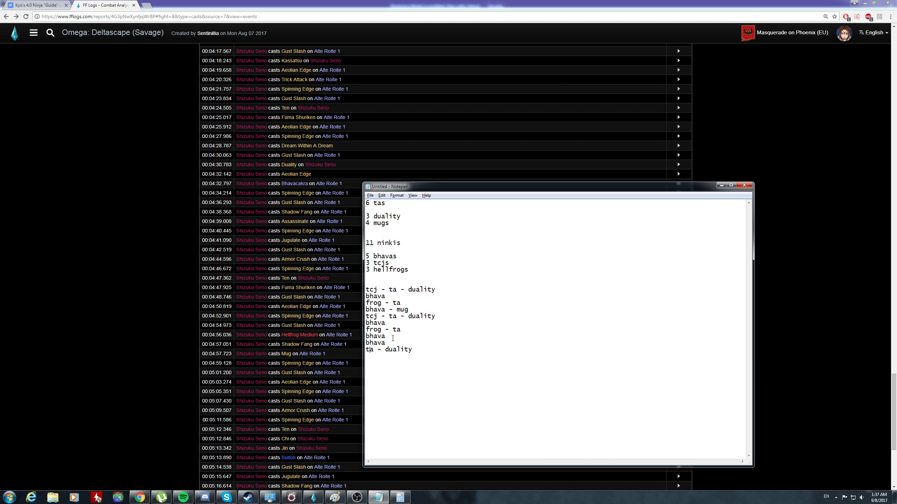
Join the ta - duality line into 'bhava - ta - duality' and add a 'hellfrog' line
key("Home")
key("BackSpace")
type("-")
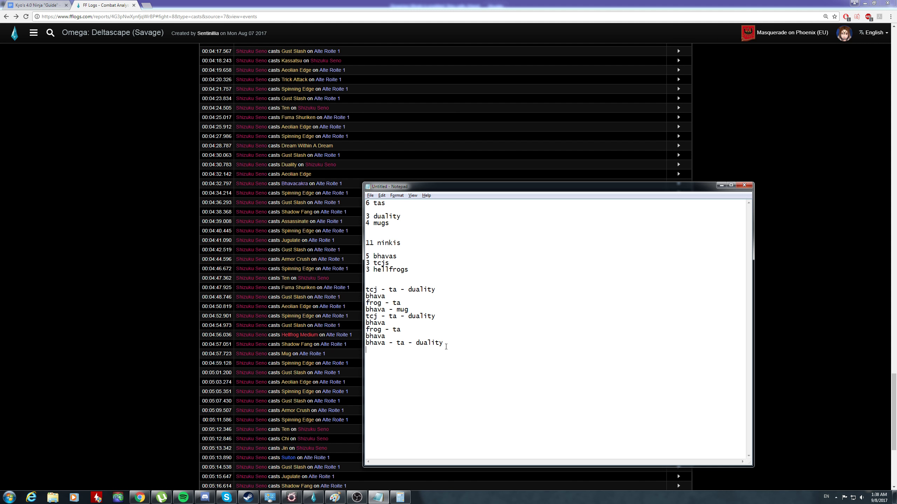
key("BackSpace")
type("hellfrog")
key("alt+Tab")
scroll(446, 346, "down", 5)
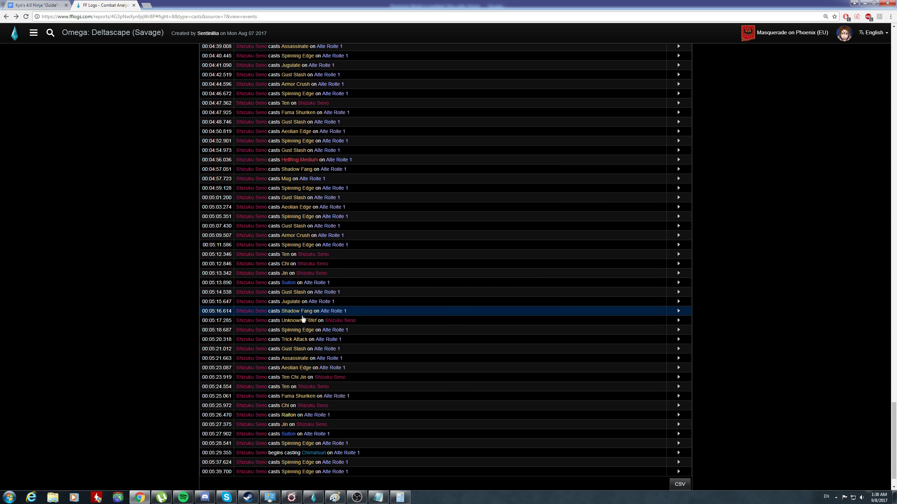
Scroll through the later cooldown casts in the event list, comparing them with the notes
scroll(303, 350, "down", 1)
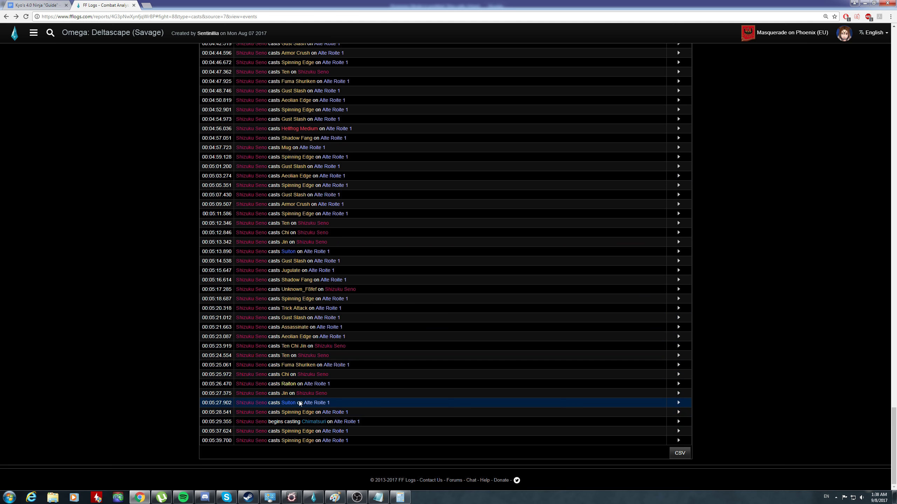
scroll(308, 315, "up", 1)
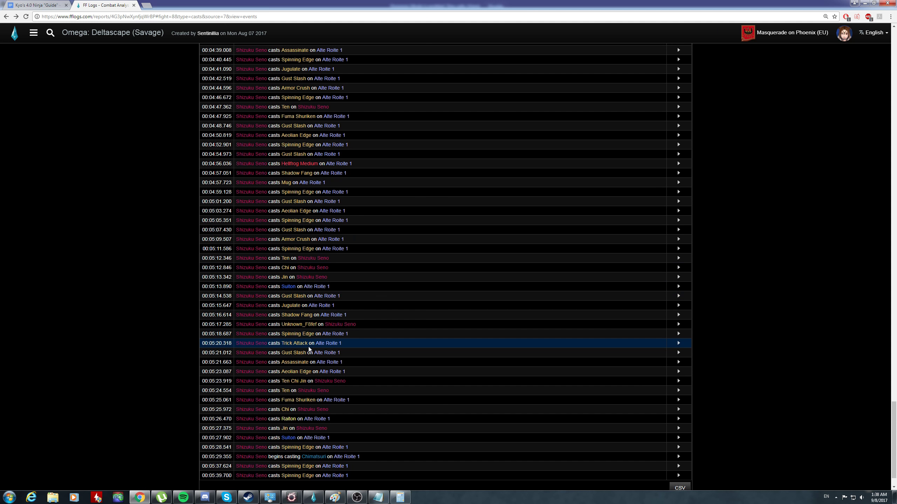
key("alt+Tab")
key("alt+Tab")
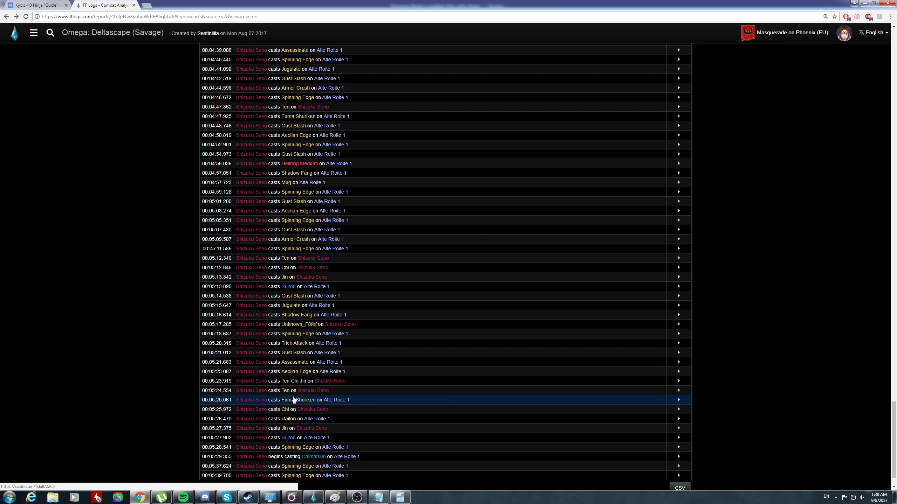
scroll(296, 383, "up", 15)
scroll(310, 381, "up", 12)
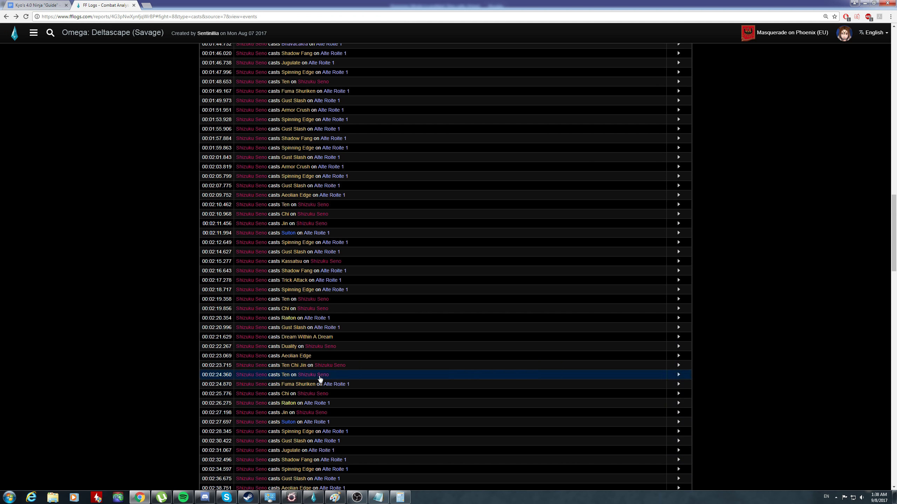
scroll(346, 331, "down", 4)
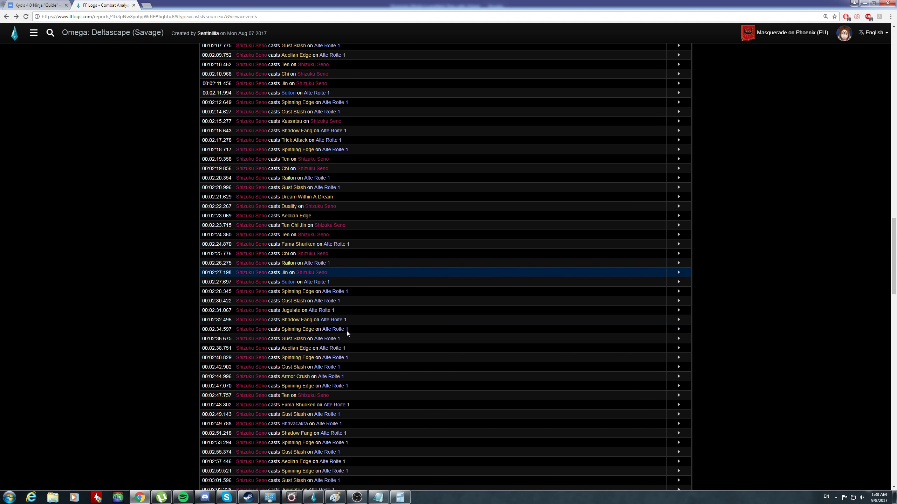
key("alt+Tab")
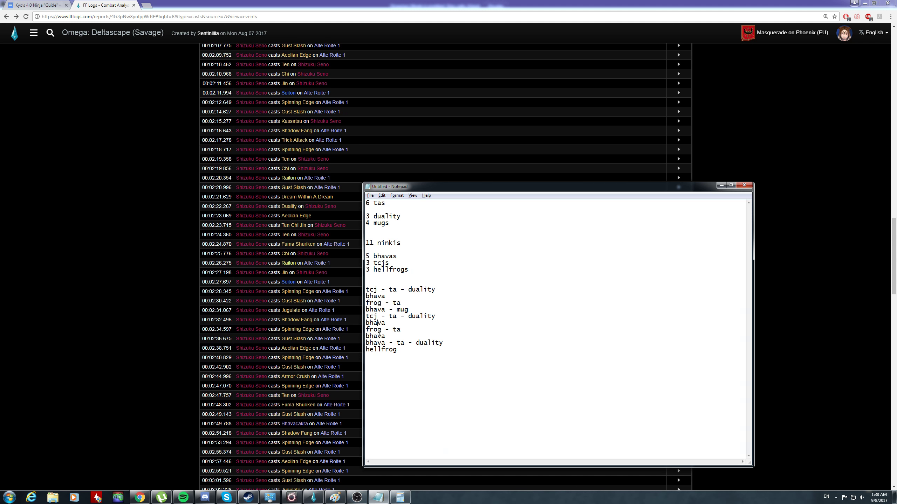
key("alt+Tab")
scroll(334, 310, "up", 2)
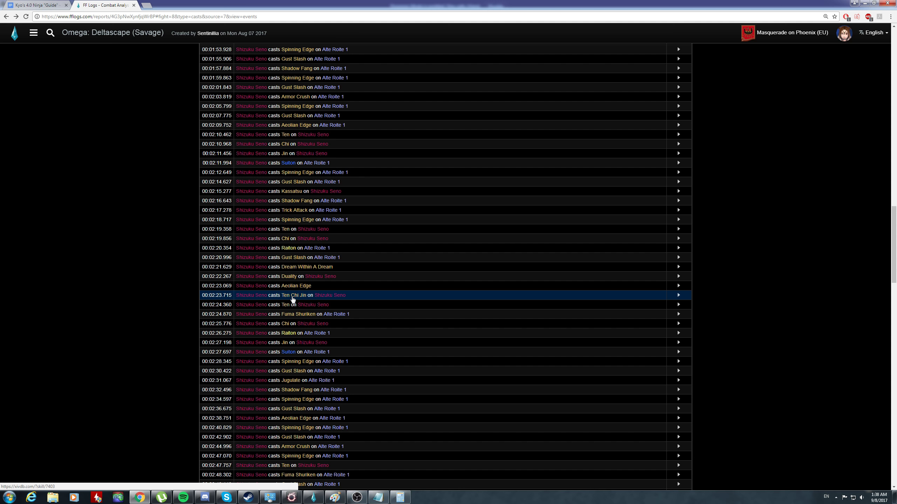
scroll(293, 299, "down", 13)
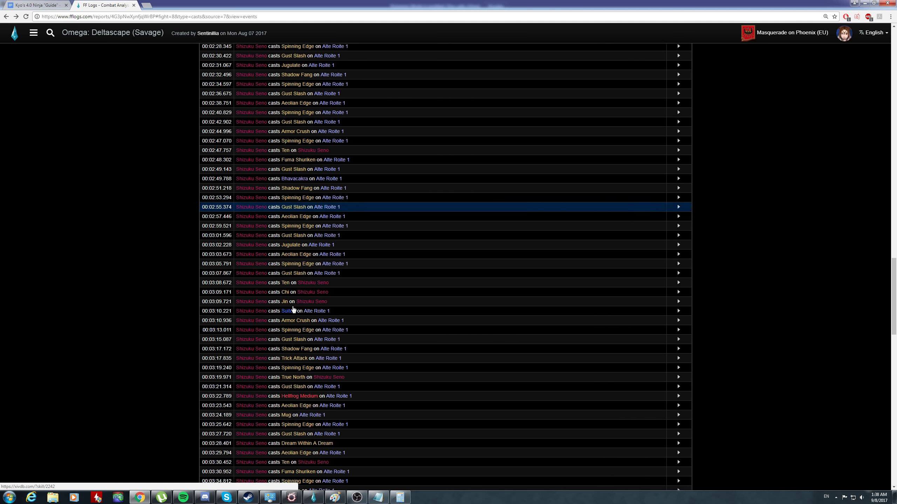
scroll(295, 308, "down", 6)
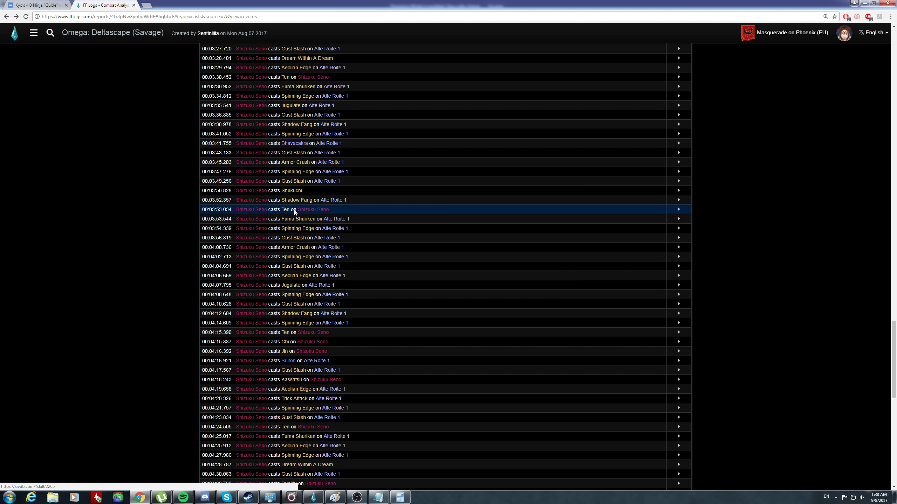
scroll(296, 269, "down", 1)
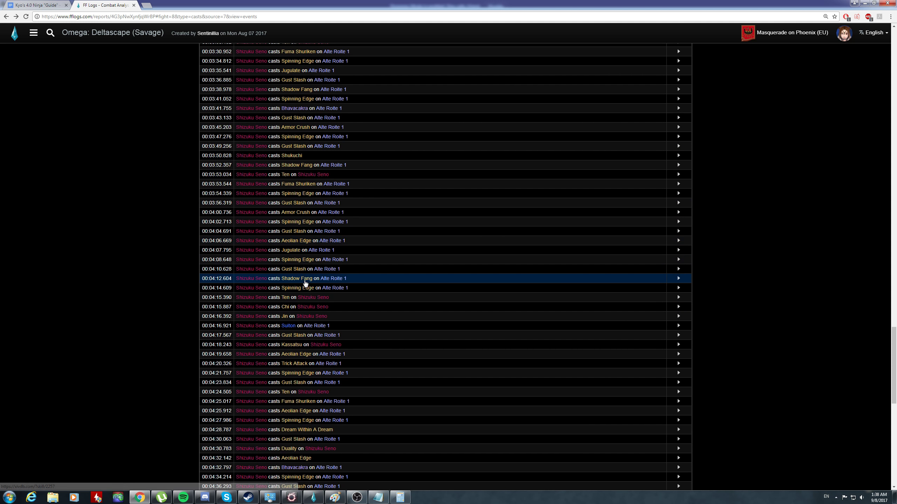
scroll(294, 299, "down", 1)
scroll(295, 293, "down", 4)
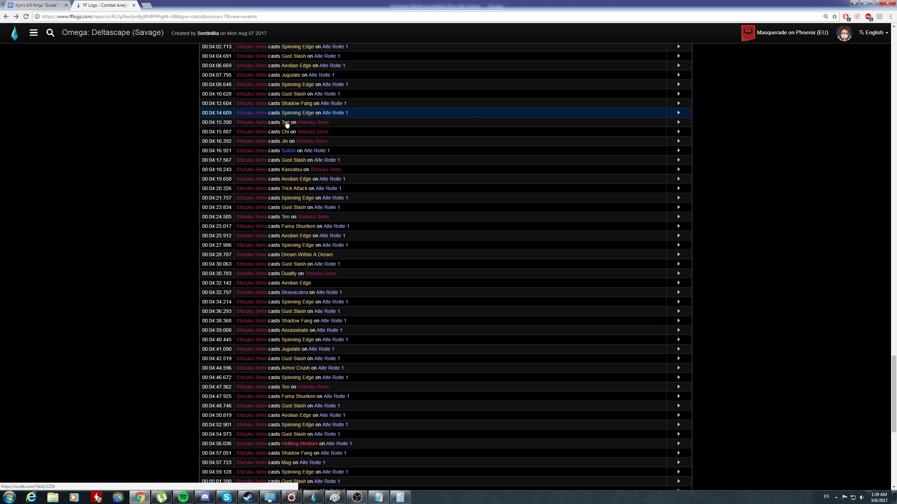
key("alt+Tab")
key("alt+Tab")
key("alt+Tab")
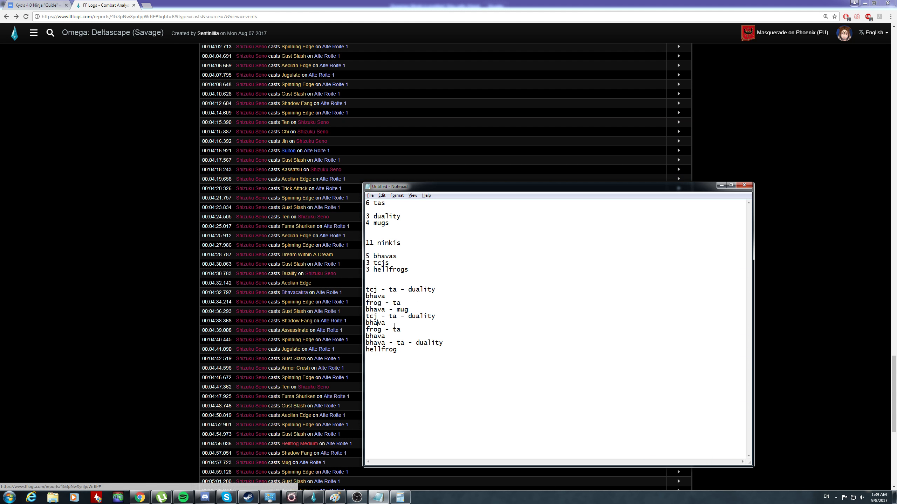
Start a new sequence line under hellfrog in the notes
left_click(435, 352)
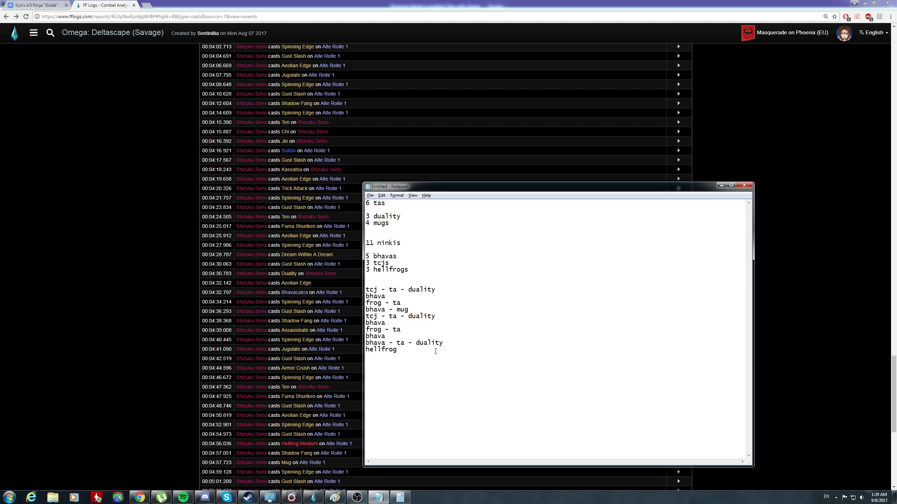
key("Return")
type("bha")
key("alt+Tab")
scroll(416, 356, "down", 8)
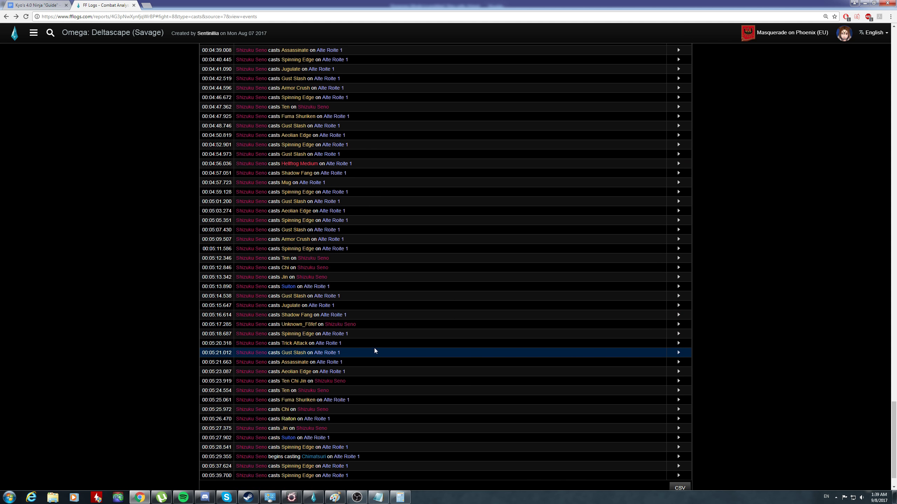
scroll(365, 378, "down", 2)
Make the line under hellfrog 'ta - tcj' and add a 'tcj - ta - duality' line below
key("alt+Tab")
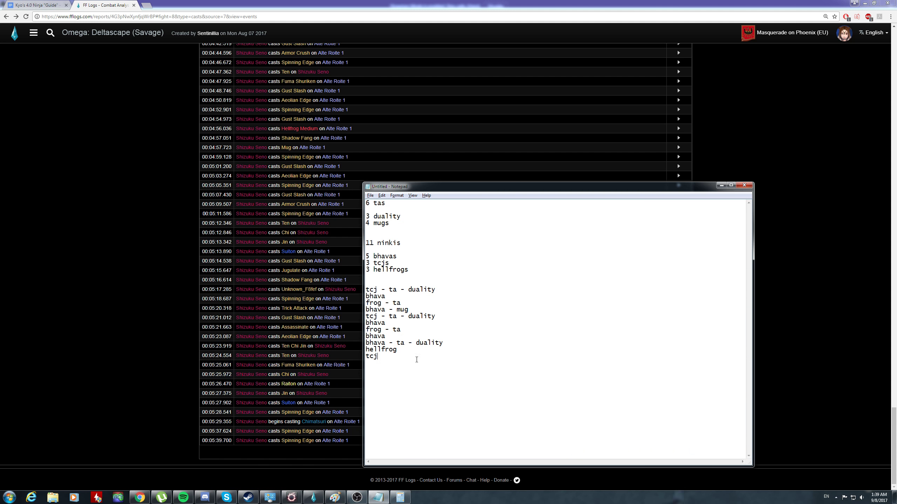
key("BackSpace")
key("BackSpace")
key("BackSpace")
type("ta - tcj")
left_click(430, 365)
type("tcj - ta - duality")
Compare the notes with the cast log and scroll to its final casts through 00:05:39.700
key("alt+Tab")
key("alt+Tab")
key("alt+Tab")
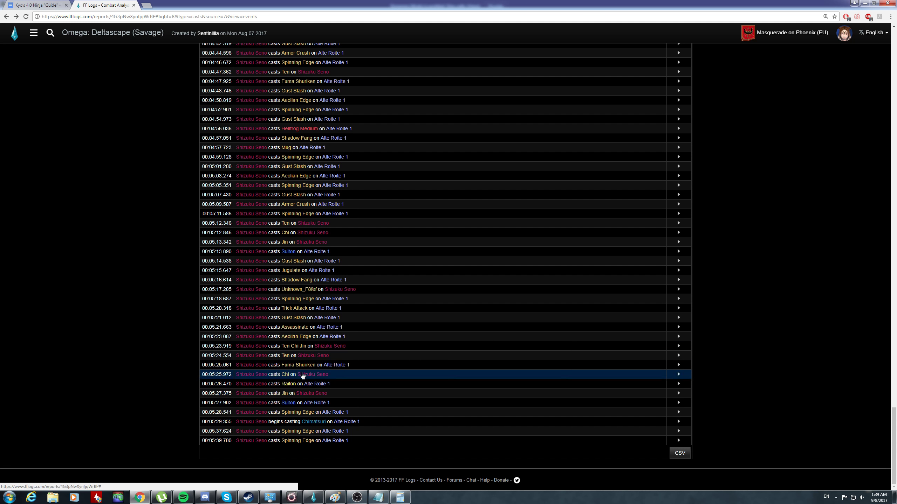
scroll(300, 257, "up", 1)
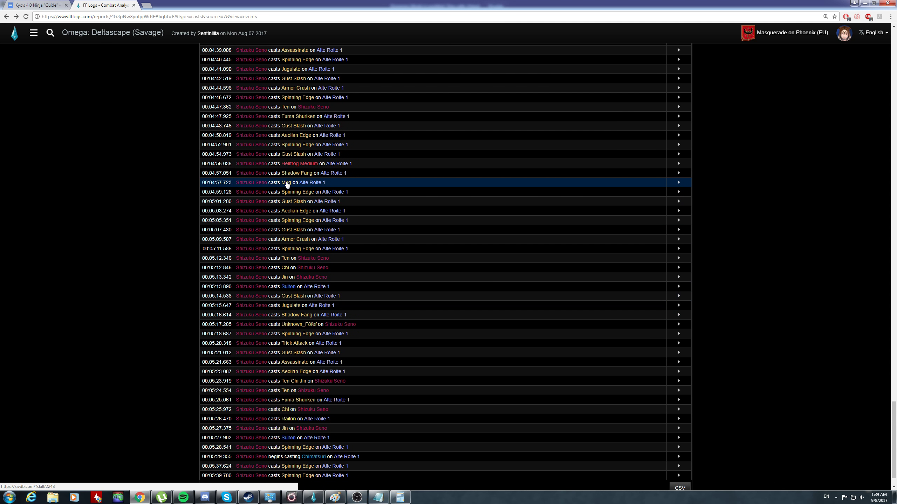
scroll(328, 339, "down", 1)
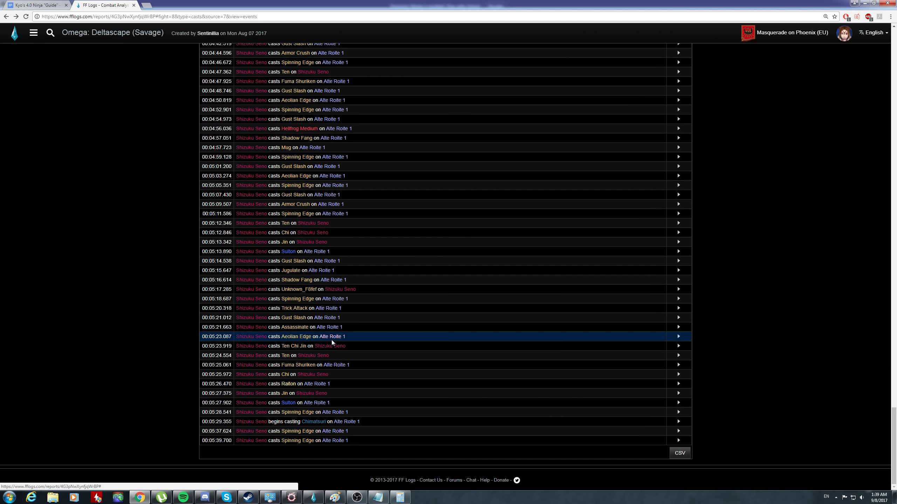
scroll(318, 310, "up", 1)
key("alt+Tab")
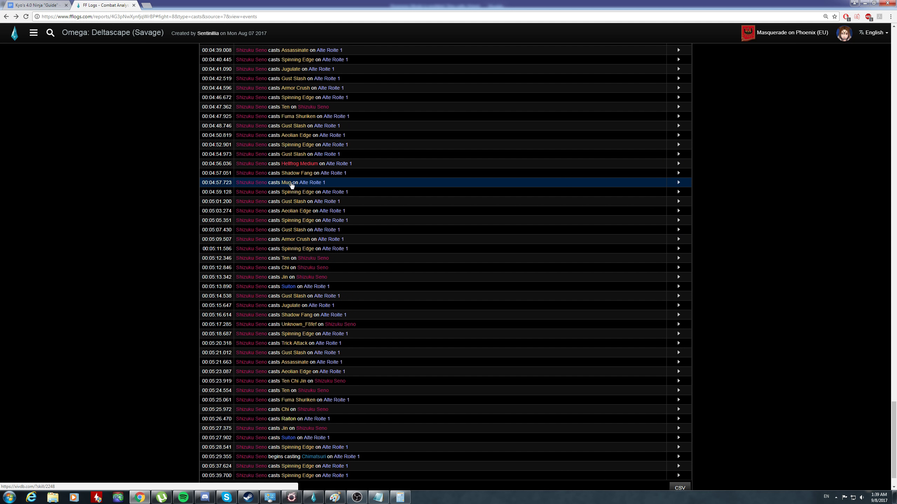
key("alt+Tab")
key("alt+Tab")
key("alt+Tab")
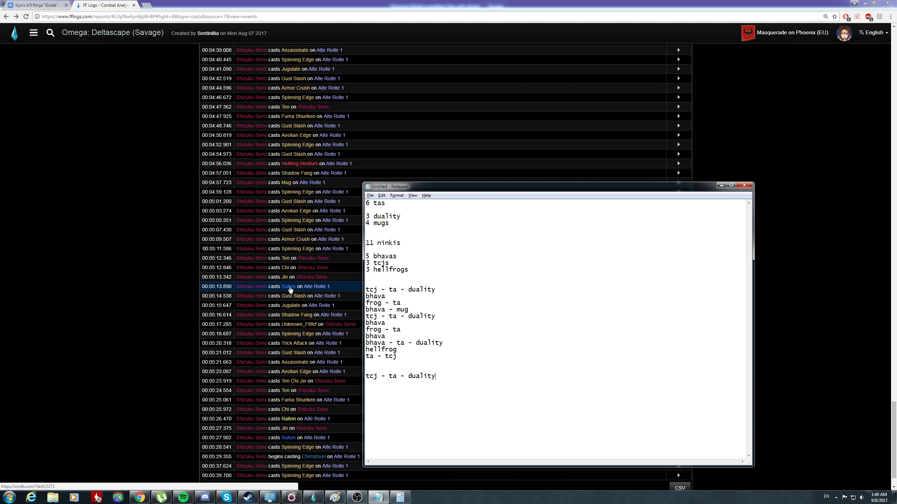
left_click(97, 244)
scroll(125, 248, "up", 4)
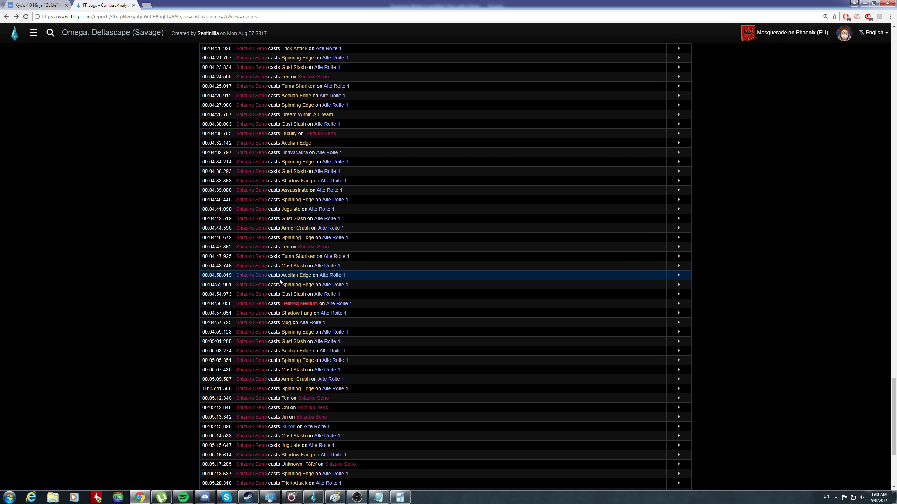
scroll(279, 279, "up", 2)
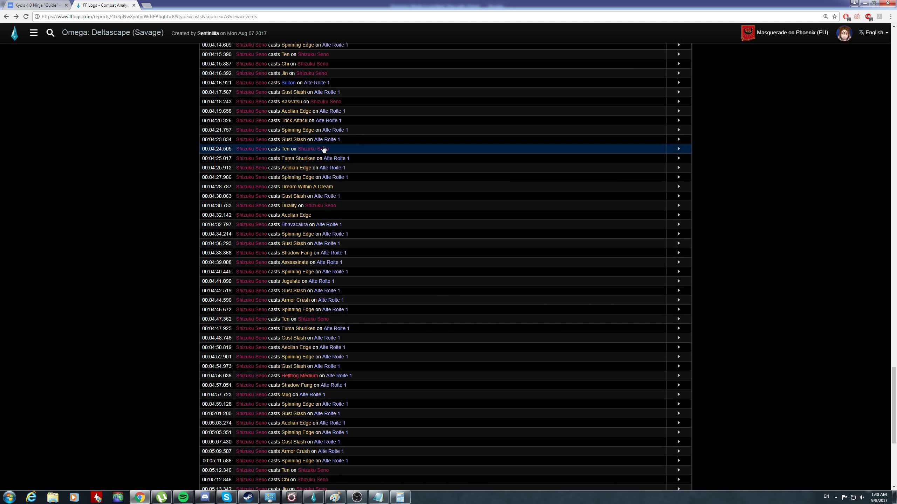
scroll(307, 158, "down", 5)
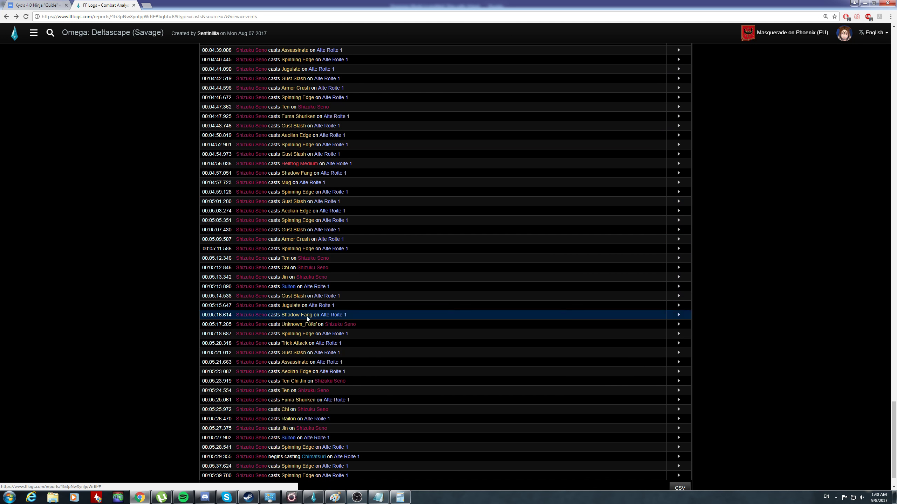
scroll(280, 345, "down", 1)
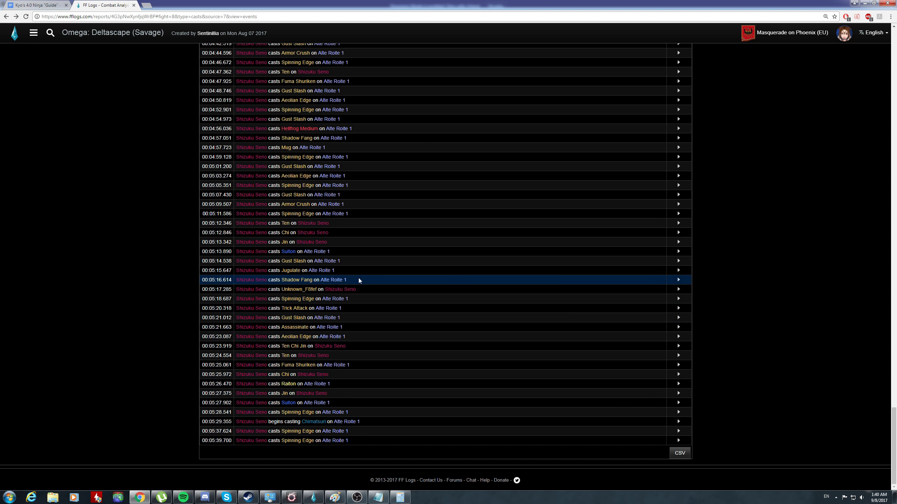
Begin the rewritten sequence with 'tcj - ta - duality - kassatsu' followed by bhava
key("alt+Tab")
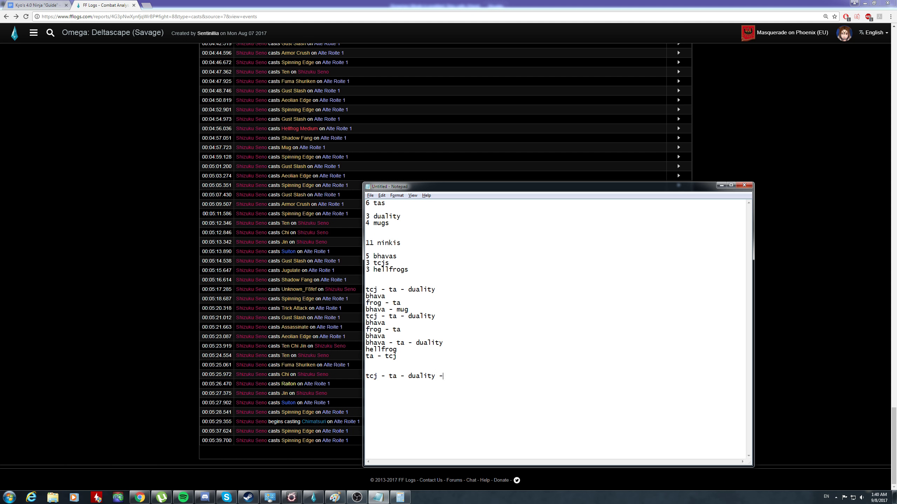
type("kassina")
key("BackSpace")
key("BackSpace")
key("BackSpace")
type("atsu - embolden")
key("BackSpace")
key("BackSpace")
key("BackSpace")
key("BackSpace")
key("BackSpace")
key("BackSpace")
key("BackSpace")
key("BackSpace")
type("embo")
key("BackSpace")
key("BackSpace")
key("BackSpace")
key("BackSpace")
type("bava")
key("BackSpace")
key("BackSpace")
type("hava")
Add the lines frog - ta, tcj - ta - duality, bhava, frog - ta and bhava
key("Return")
type("frog - ta")
key("Return")
type("bhava - mug - duality ")
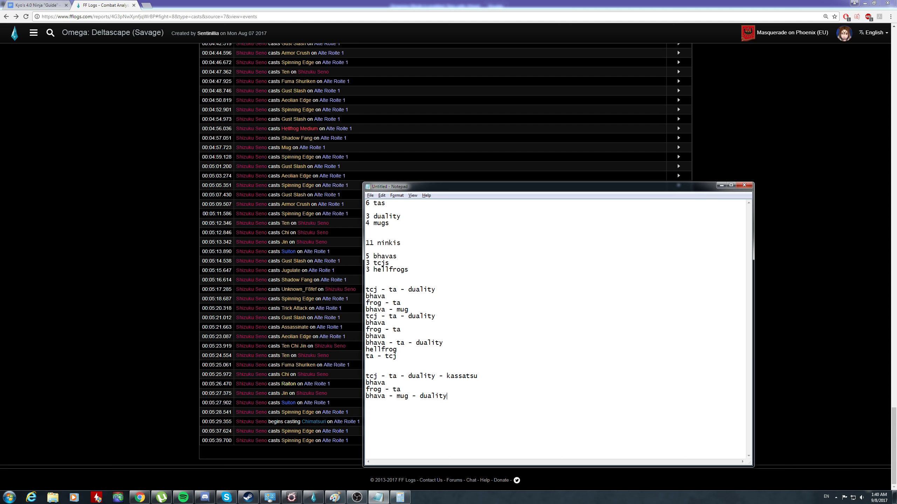
type("tcj")
type(" to set up ta")
key("BackSpace")
key("BackSpace")
key("BackSpace")
key("BackSpace")
key("BackSpace")
key("BackSpace")
key("BackSpace")
key("BackSpace")
key("BackSpace")
key("BackSpace")
key("BackSpace")
key("BackSpace")
type("- ta - duality ")
type("bhava")
key("Return")
type("frog")
key("BackSpace")
type("- ta")
key("Return")
type("bhav")
key("BackSpace")
key("BackSpace")
type("ava")
Add frog - ta - kassatsu, extend a frog - ta line with duality, then add bhava and tcj - ta
key("Return")
type("tcj")
key("BackSpace")
key("BackSpace")
type("rpg")
key("BackSpace")
type("og - ta")
key("BackSpace")
type("- kassatsu")
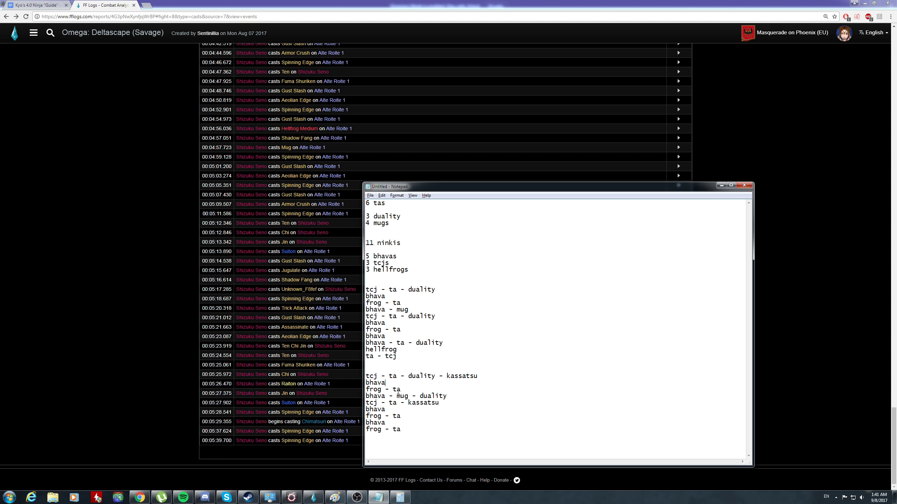
left_click(406, 416)
type("- dual")
key("BackSpace")
key("BackSpace")
key("BackSpace")
type("uality")
key("Return")
type("bhava")
key("Return")
type("tcj ")
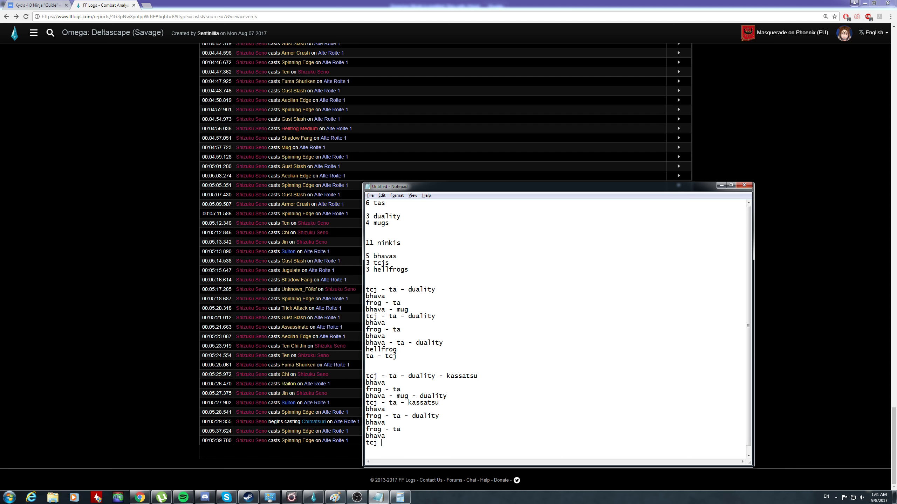
type("- ta")
Complete the last tcj line so it reads 'tcj - ta - kassatsu - duality - pot'
left_click(442, 416)
left_click(425, 403)
type("kassatsu 0")
key("BackSpace")
type("- duality - pot")
Review the rewritten sequence and add a tentative 'bhava ?' line below it
left_click_drag(511, 443, 367, 289)
left_click(434, 302)
left_click(378, 442)
key("Return")
type("bh")
type("ava")
type("a ?")
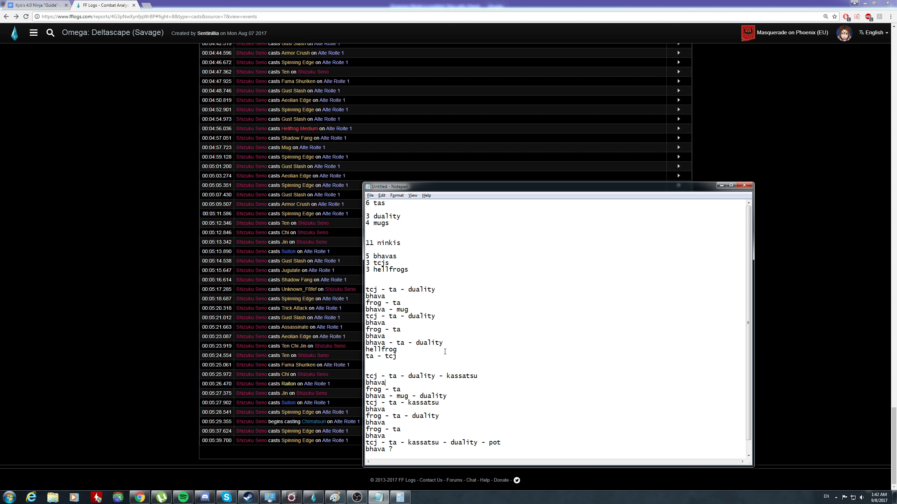
Review the rewritten sequence lines, from tcj - ta - duality through the frog - ta and bhava lines
left_click(428, 289)
left_click(412, 388)
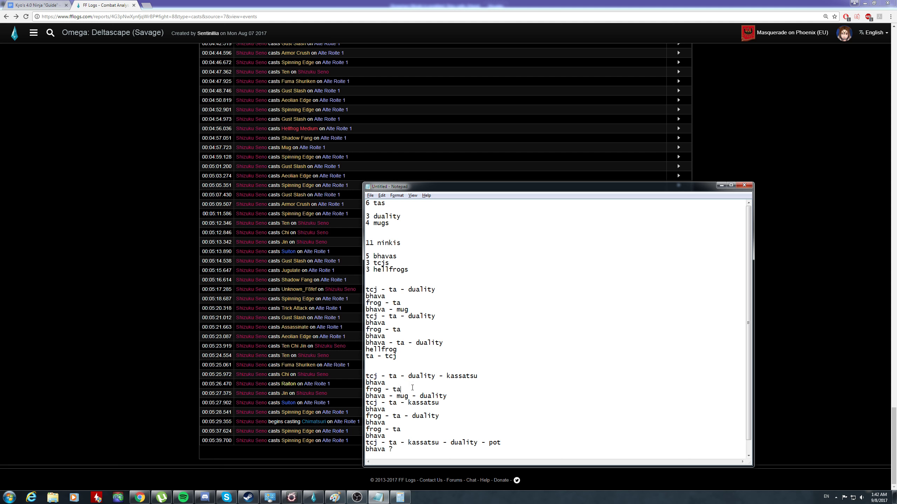
left_click(397, 310)
key("Left")
key("Left")
key("Left")
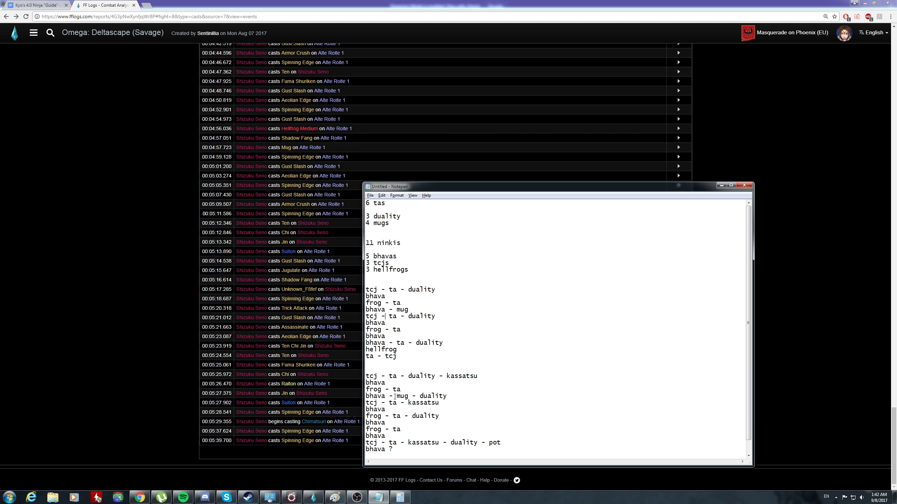
left_click(412, 396)
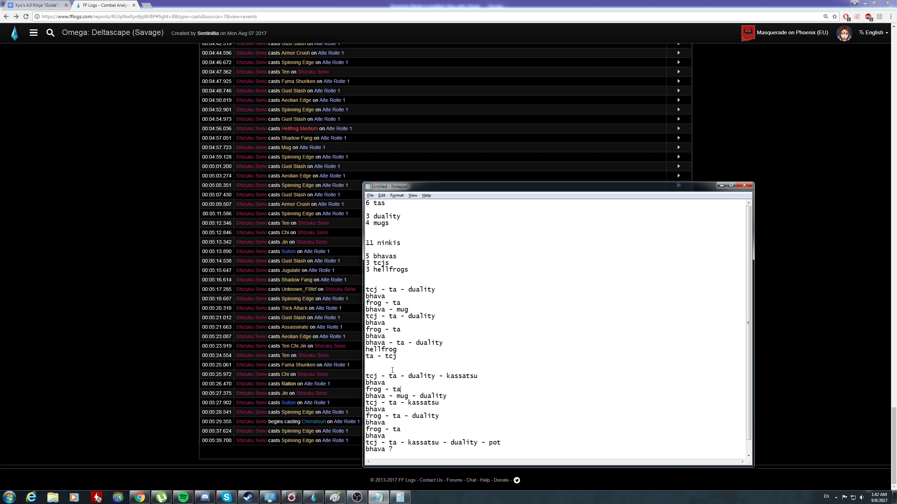
left_click_drag(389, 403, 365, 404)
left_click(406, 410)
left_click_drag(501, 444, 365, 444)
left_click(410, 430)
left_click_drag(411, 429, 366, 422)
left_click(396, 423)
left_click_drag(412, 430, 367, 422)
left_click(405, 428)
Check the 'bhava -' and pot lines, then bring the FF Logs cast log to the front
left_click(405, 423)
left_click_drag(506, 444, 368, 443)
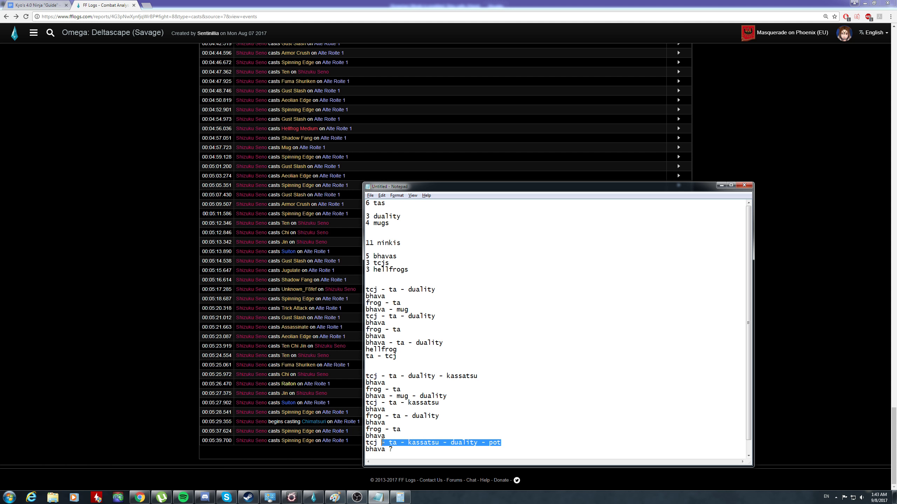
left_click(453, 436)
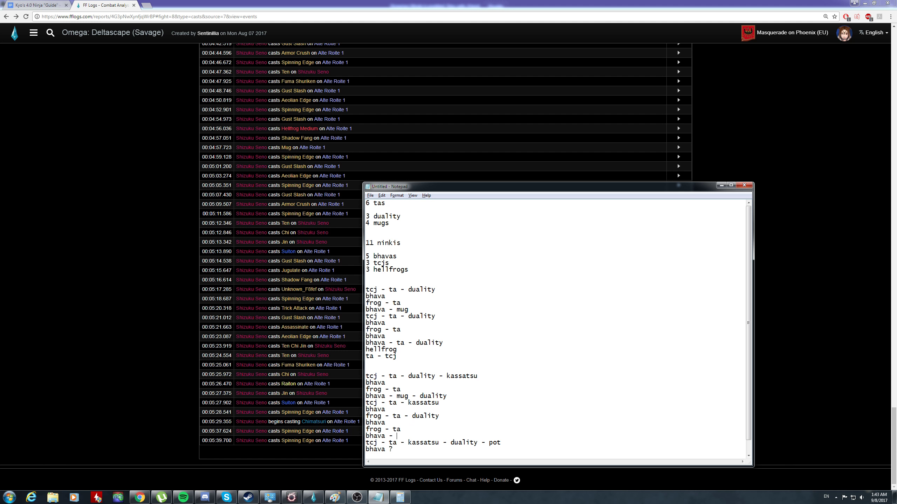
left_click_drag(411, 438, 365, 437)
left_click(420, 436)
left_click_drag(514, 444, 367, 440)
left_click(519, 431)
left_click_drag(503, 444, 367, 438)
left_click(424, 424)
left_click(131, 363)
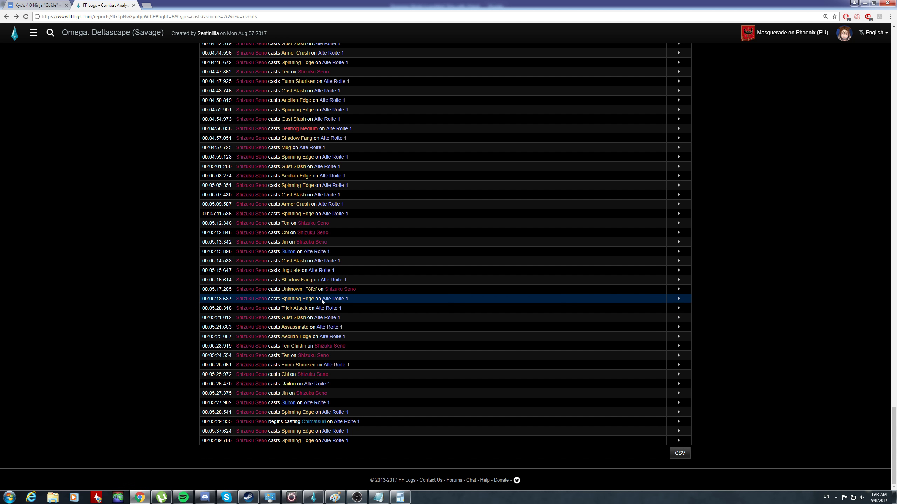
Move duality from the mug line to the end of the 'tcj - ta - kassatsu' line
key("alt+Tab")
key("alt+Tab")
key("alt+Tab")
left_click(516, 392)
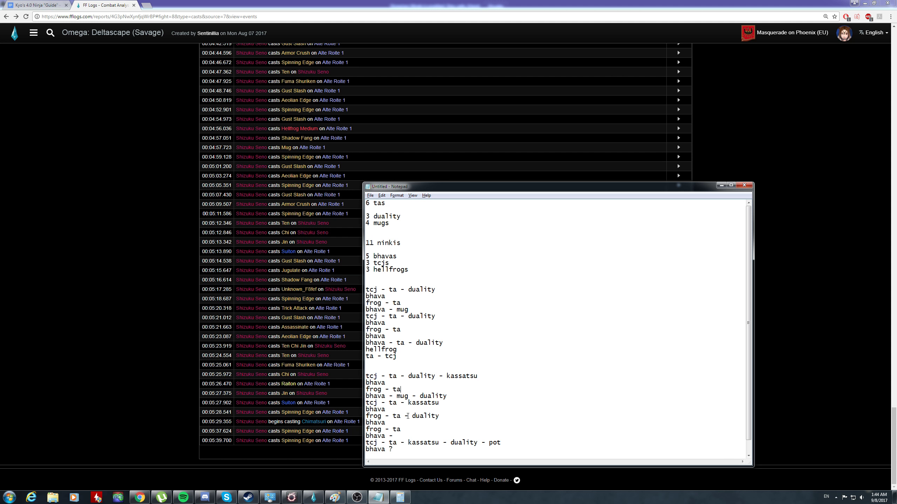
left_click_drag(413, 430, 366, 430)
left_click(445, 422)
left_click(424, 395)
left_click(450, 402)
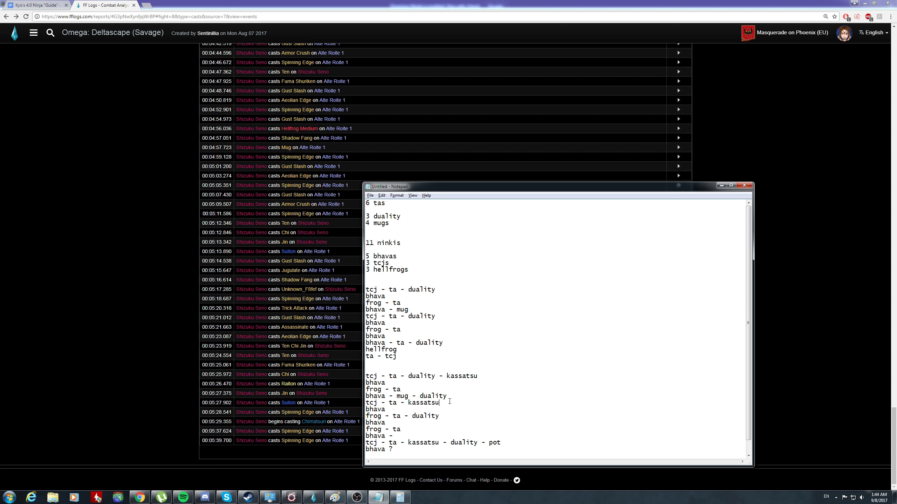
double_click(423, 395)
type("=")
key("Right")
key("Right")
type("- dualit")
type(" - duality")
Extend the later frog line to 'frog - ta - duality - kassatsu'
left_click(413, 428)
left_click(462, 428)
type("- kassatsu")
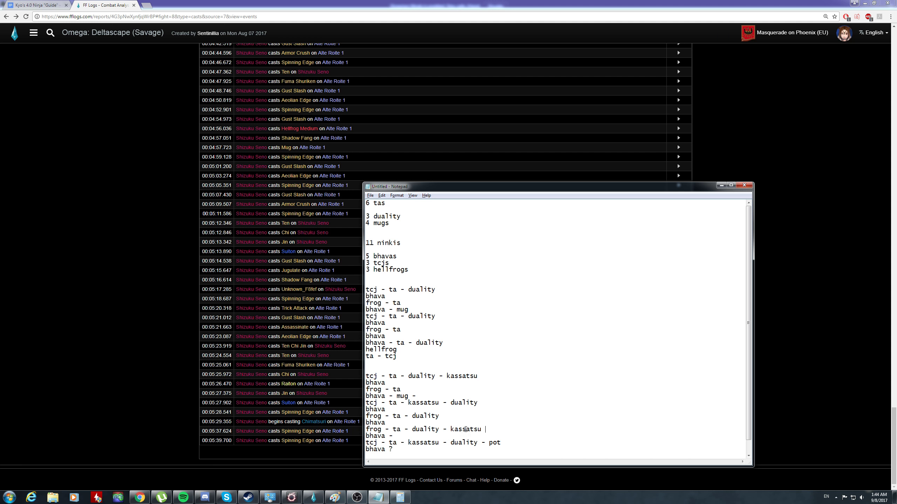
left_click_drag(383, 429, 366, 429)
left_click(388, 416)
left_click(378, 415)
Delete the three tentative closing lines, replace frog with tcj, and drop duality from the frog line
left_click_drag(430, 451, 367, 435)
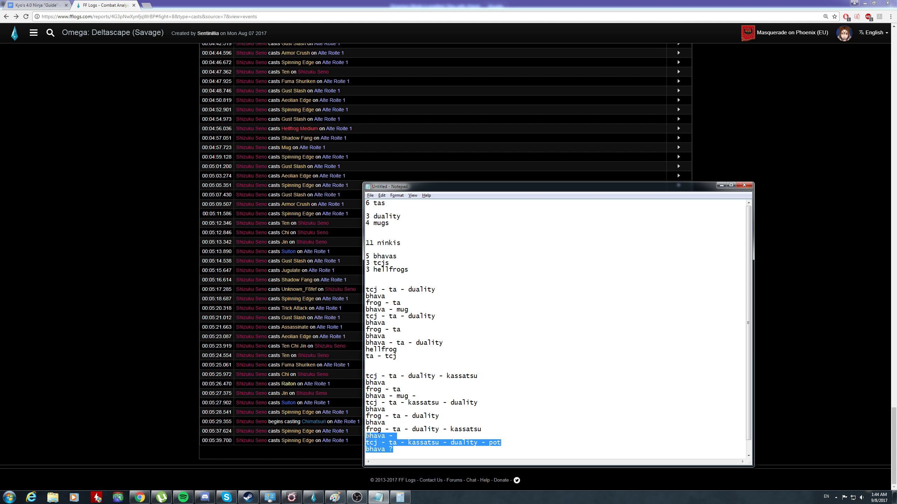
key("Delete")
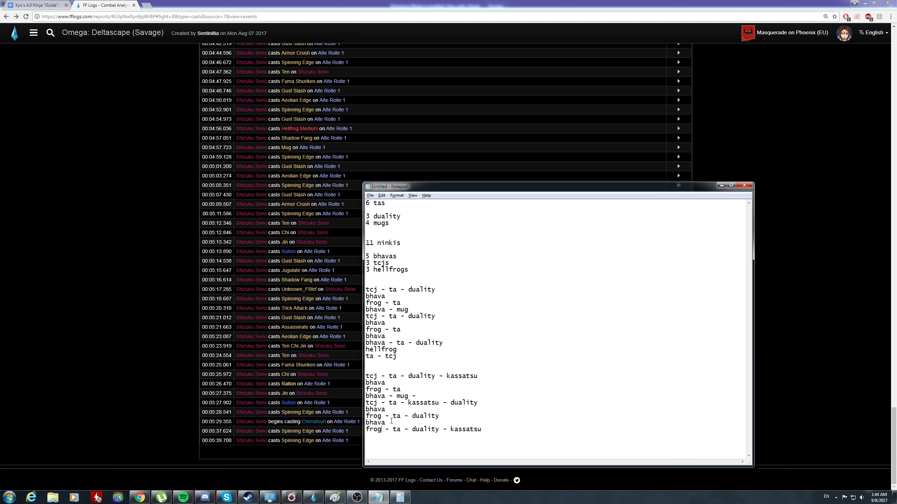
key("BackSpace")
key("BackSpace")
key("BackSpace")
key("BackSpace")
type("tcj")
left_click(453, 416)
key("BackSpace")
key("BackSpace")
key("BackSpace")
key("BackSpace")
key("BackSpace")
key("BackSpace")
key("BackSpace")
Append '- mug' to the bhava line so it reads 'bhava - mug'
left_click(429, 375)
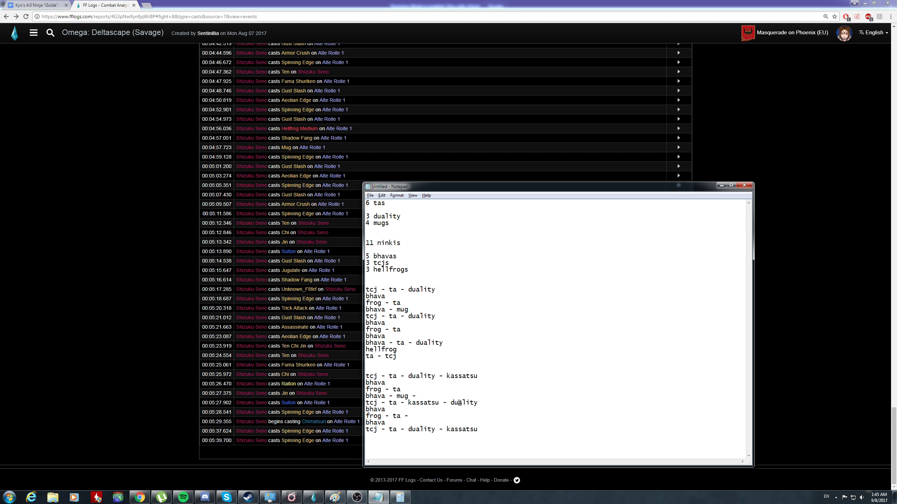
left_click(479, 430)
type("- mug")
left_click(402, 422)
type("- mug")
key("BackSpace")
key("BackSpace")
type("ug")
key("BackSpace")
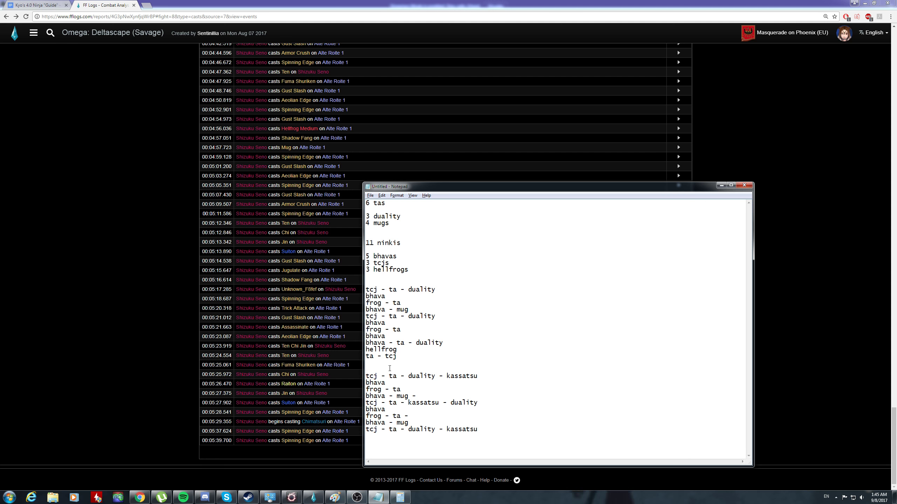
left_click(119, 189)
key("alt+Tab")
key("ctrl+z")
key("ctrl+z")
key("ctrl+z")
key("ctrl+z")
key("ctrl+z")
key("ctrl+z")
key("ctrl+z")
key("ctrl+z")
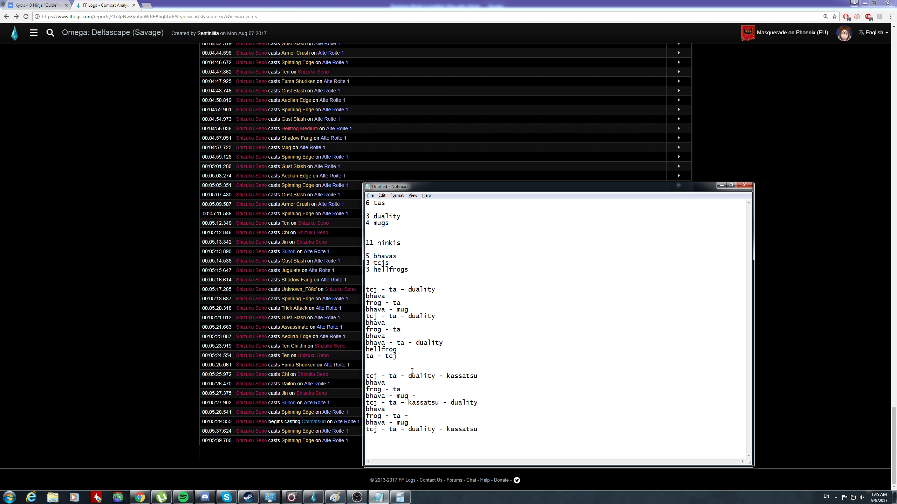
left_click_drag(390, 361, 358, 287)
left_click(465, 298)
left_click_drag(415, 353, 367, 287)
left_click(556, 305)
left_click(240, 258)
key("alt+Tab")
left_click(131, 258)
key("alt+Tab")
left_click(482, 398)
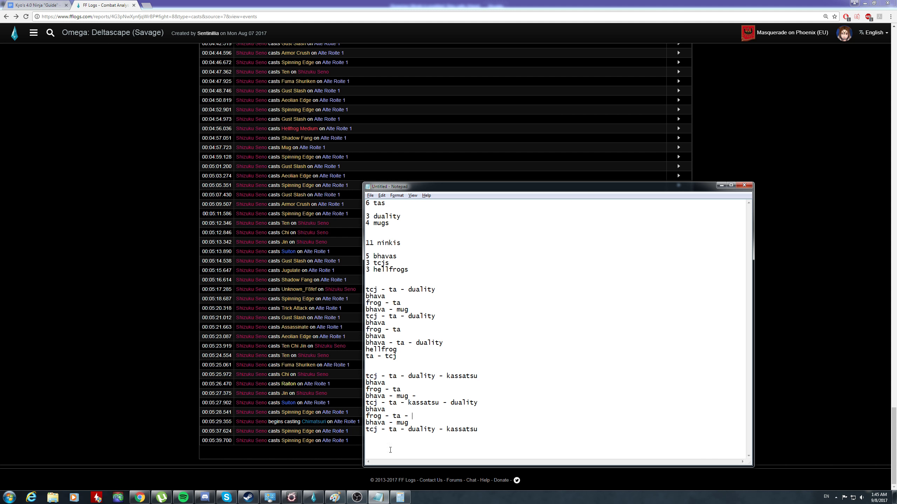